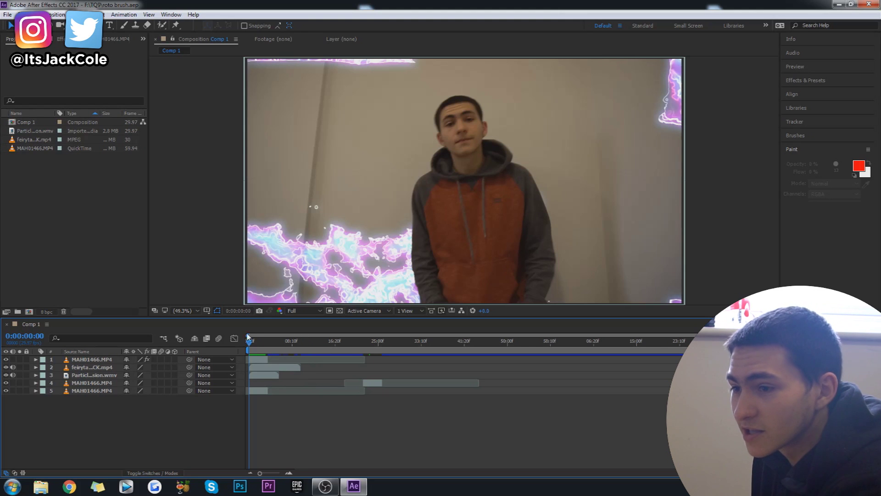
- Select the top MAH01466.MP4 person layer and preview the composition twice
{"action": "left_click", "coordinate": [101, 360]}
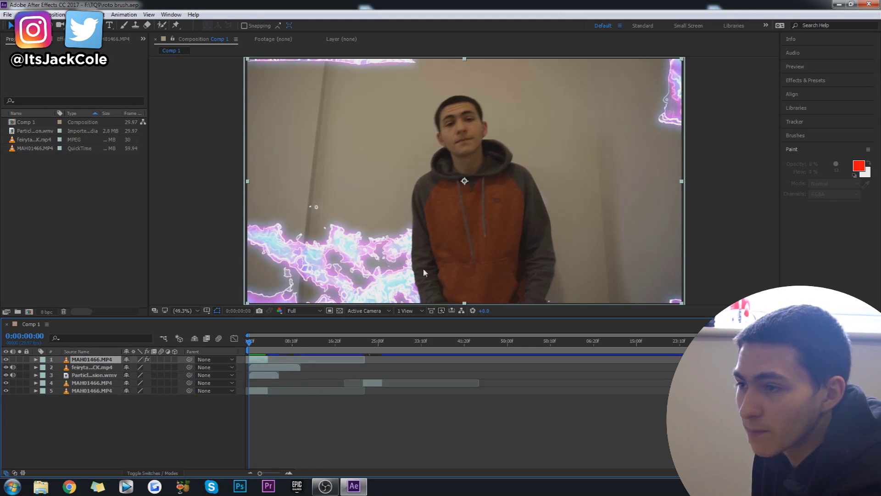
{"action": "key", "text": "space"}
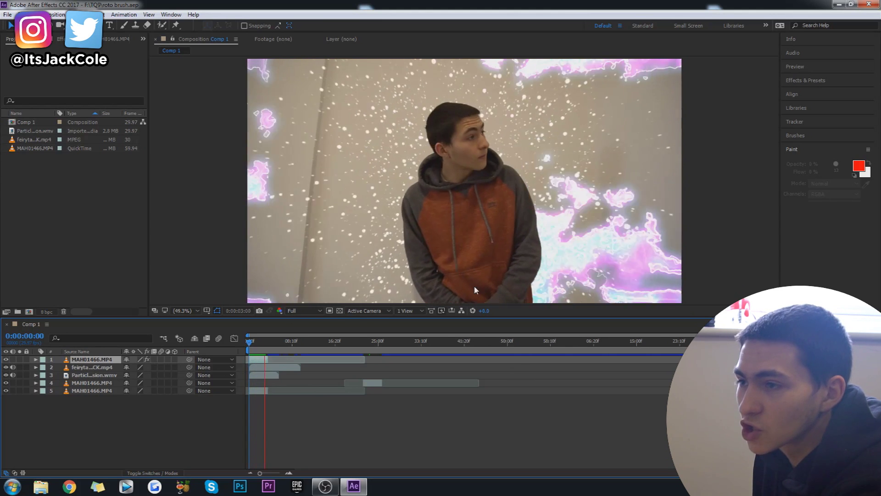
{"action": "key", "text": "space"}
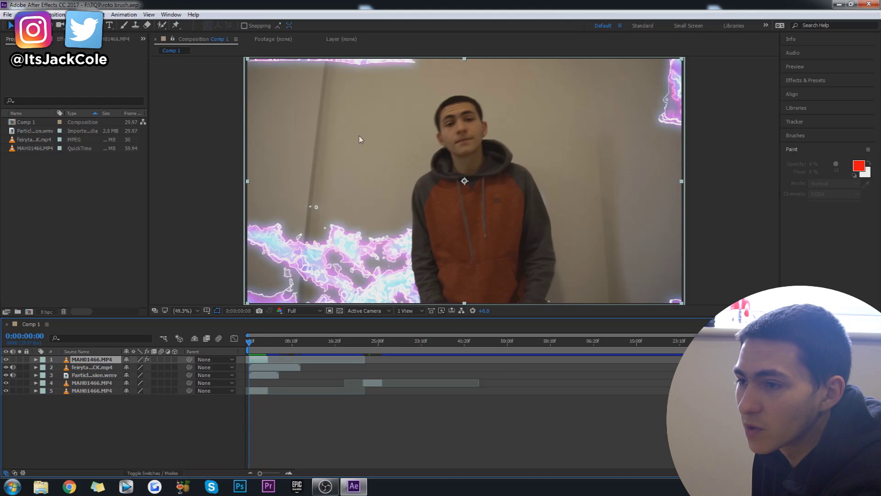
{"action": "key", "text": "space"}
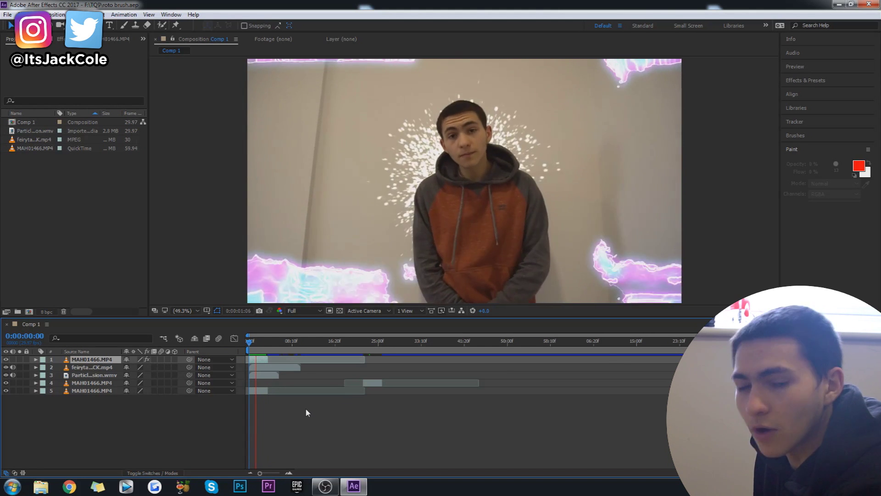
{"action": "key", "text": "space"}
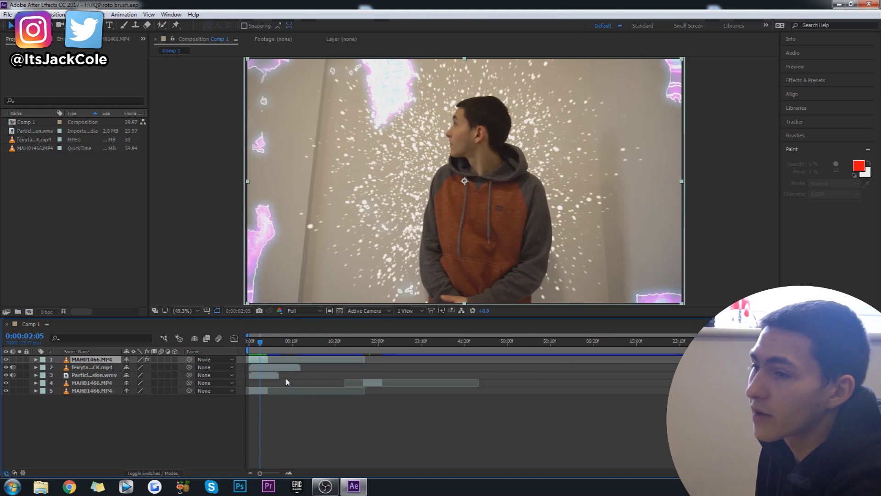
- Toggle visibility of the wall, overlay and particle layers, then show them all again from the first frame
{"action": "left_click", "coordinate": [268, 416]}
{"action": "left_click", "coordinate": [6, 391]}
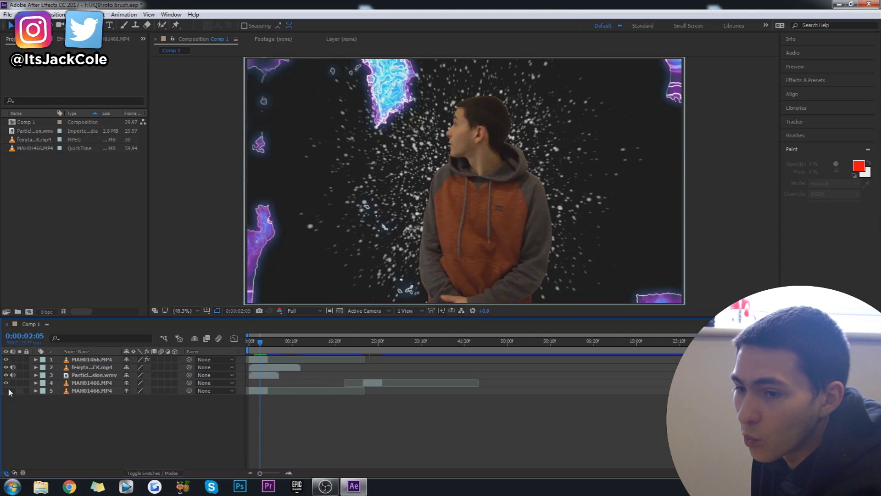
{"action": "left_click", "coordinate": [6, 367]}
{"action": "left_click", "coordinate": [5, 376]}
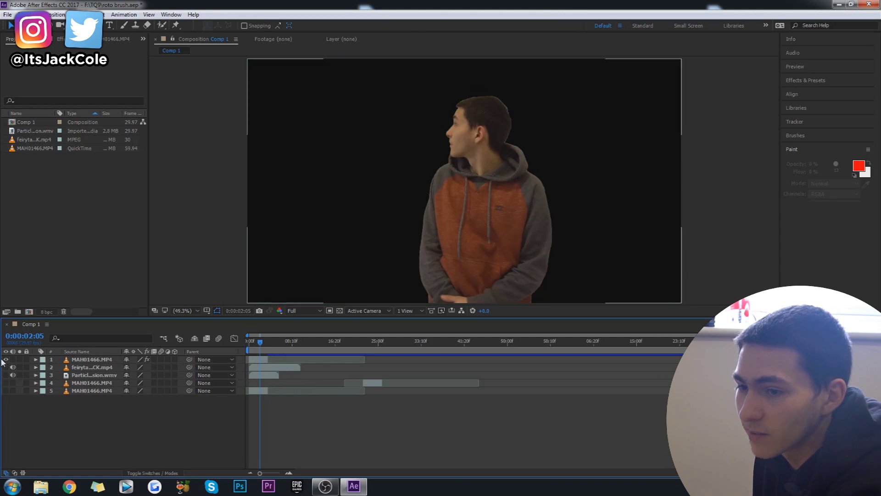
{"action": "left_click_drag", "start_coordinate": [5, 368], "coordinate": [6, 403]}
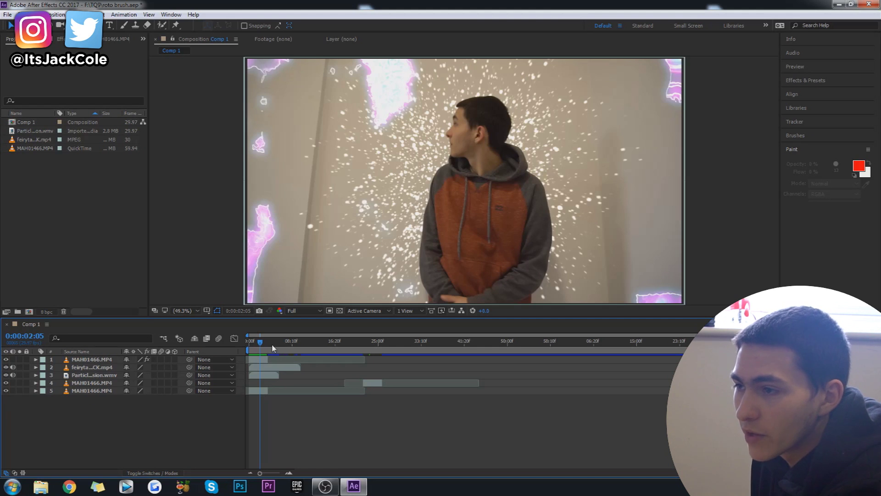
{"action": "key", "text": "Home"}
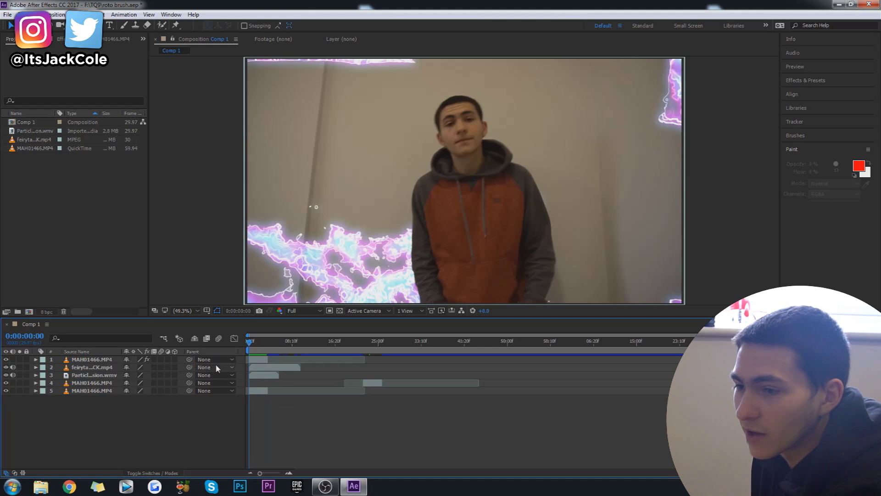
- With the person layer selected, hide layers 2–5 to isolate him, then turn them back on
{"action": "left_click", "coordinate": [90, 367]}
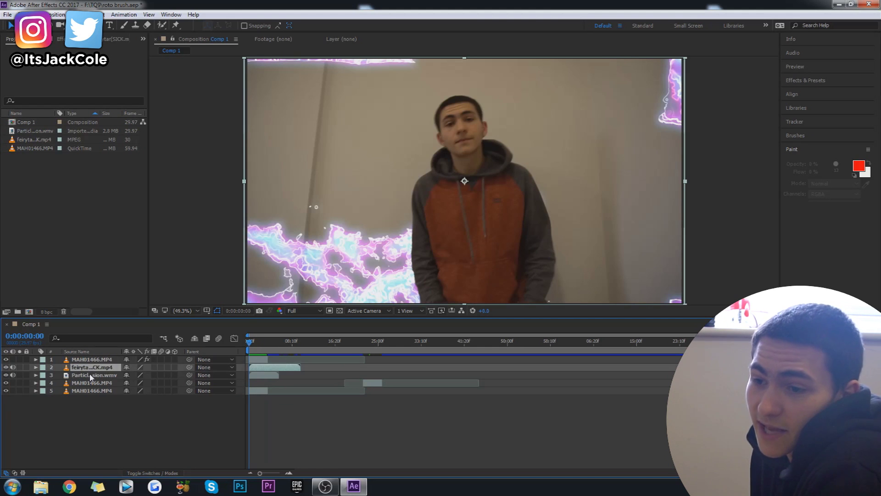
{"action": "left_click", "coordinate": [312, 420]}
{"action": "left_click", "coordinate": [254, 360]}
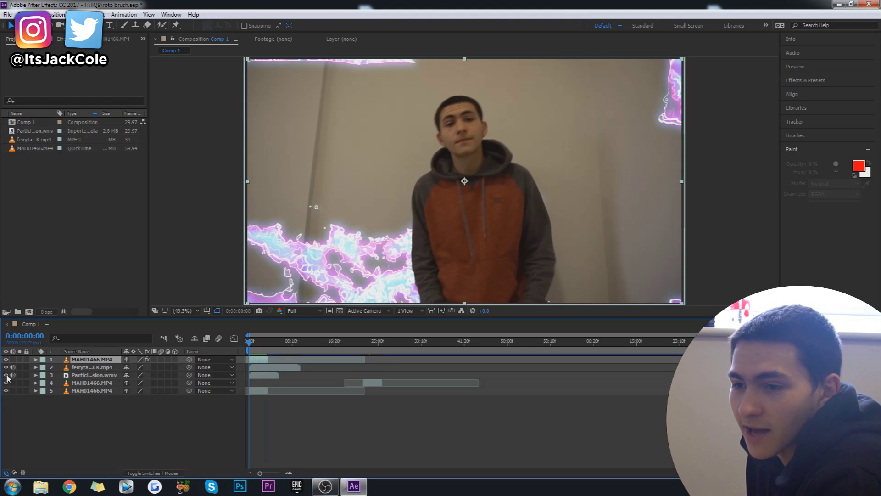
{"action": "left_click_drag", "start_coordinate": [6, 367], "coordinate": [6, 391]}
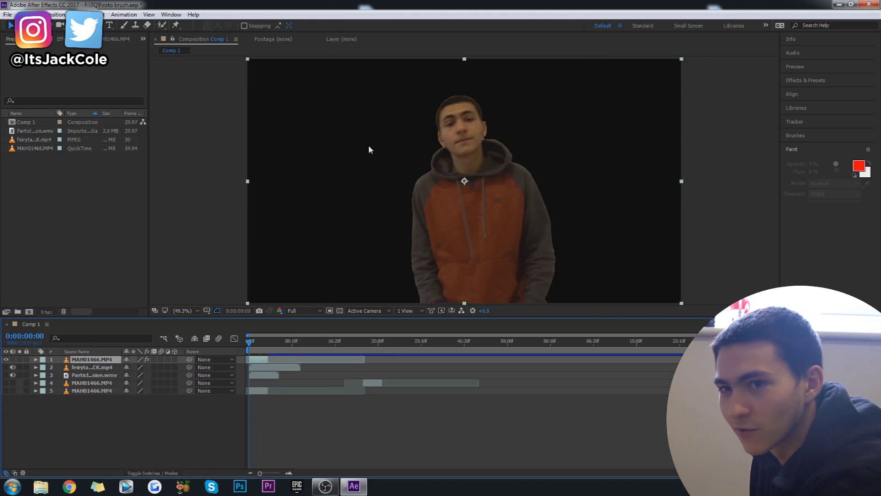
{"action": "left_click_drag", "start_coordinate": [6, 367], "coordinate": [6, 391]}
- Preview the full composition, checking frame 0:00:03:03 before returning to the start
{"action": "key", "text": "space"}
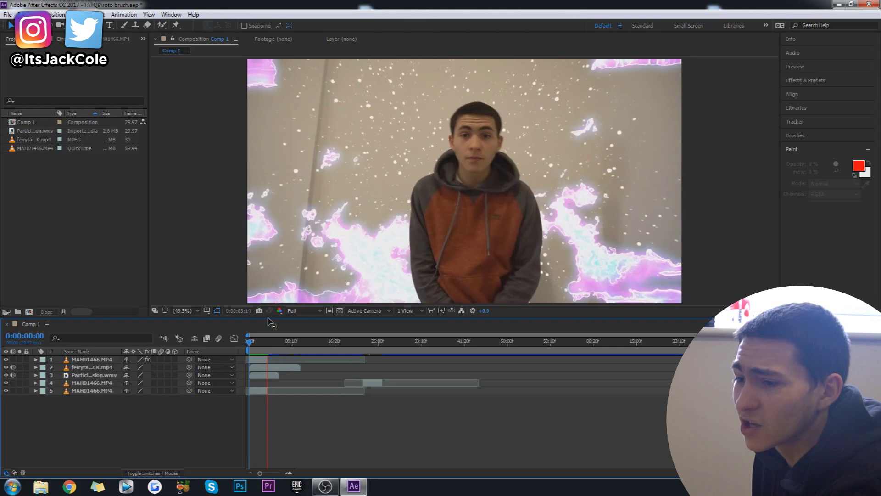
{"action": "key", "text": "space"}
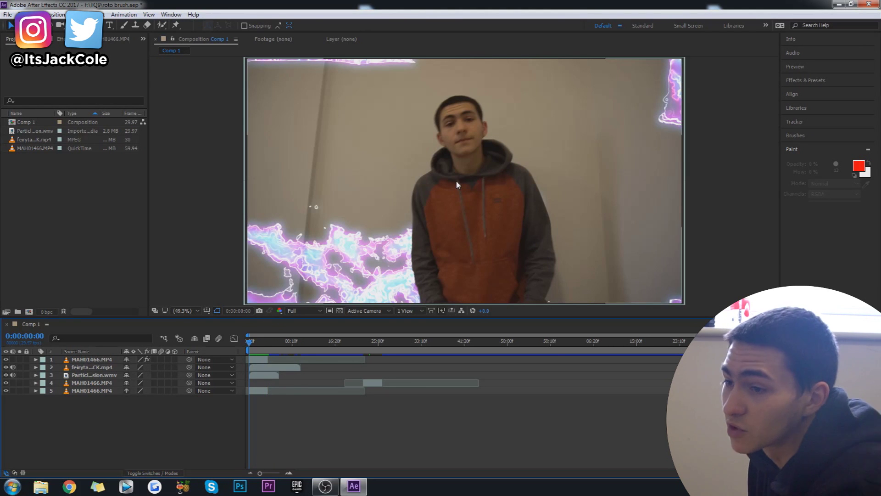
{"action": "key", "text": "space"}
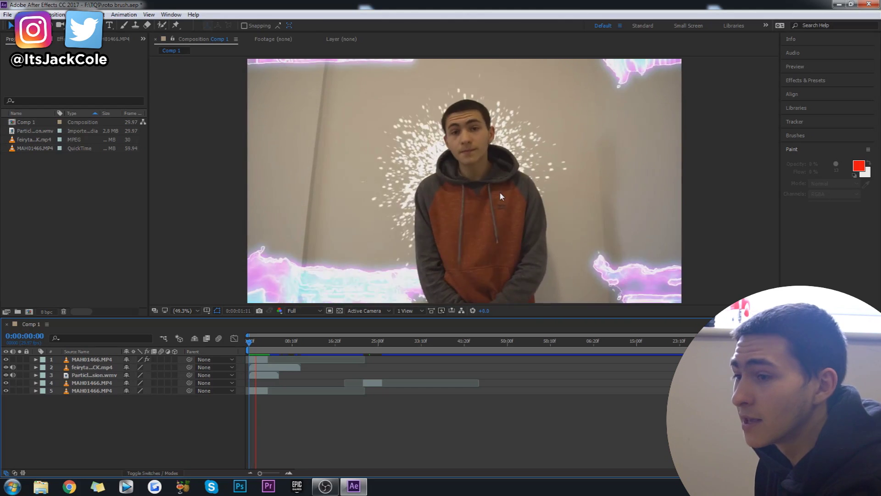
{"action": "left_click", "coordinate": [264, 342]}
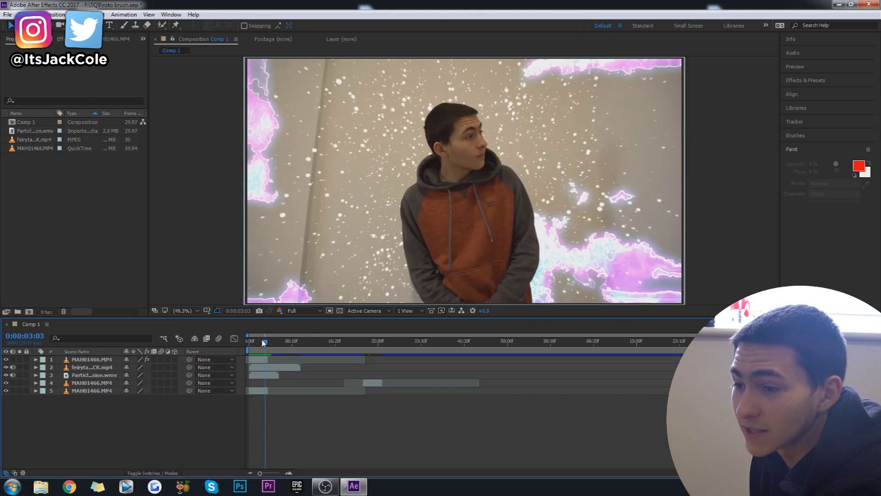
{"action": "key", "text": "Home"}
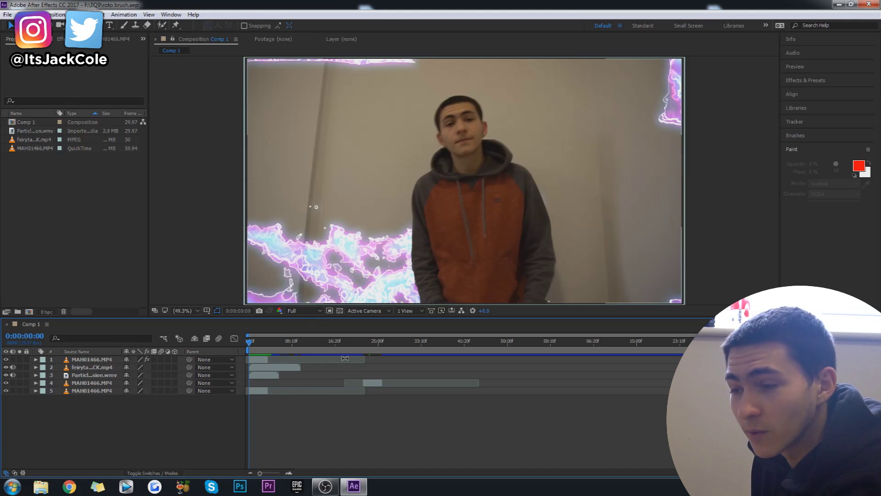
- Preview again and move the playhead to 0:00:22:03, where the plain wall shows
{"action": "key", "text": "space"}
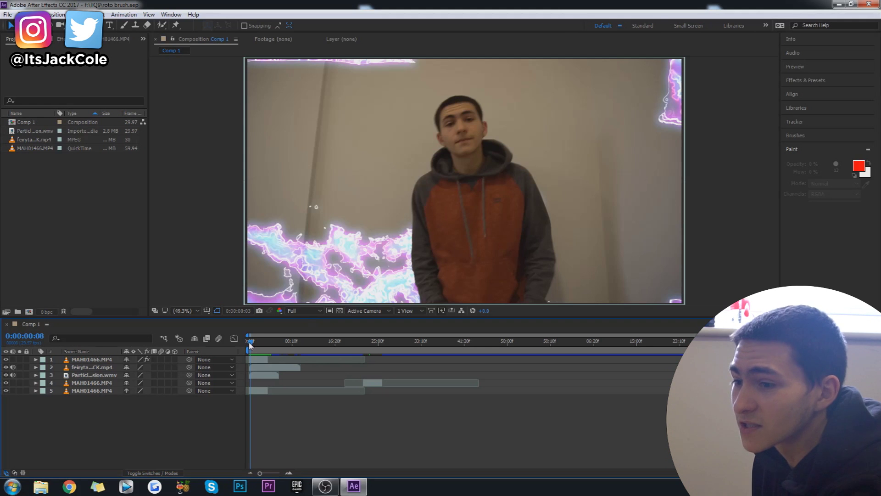
{"action": "key", "text": "space"}
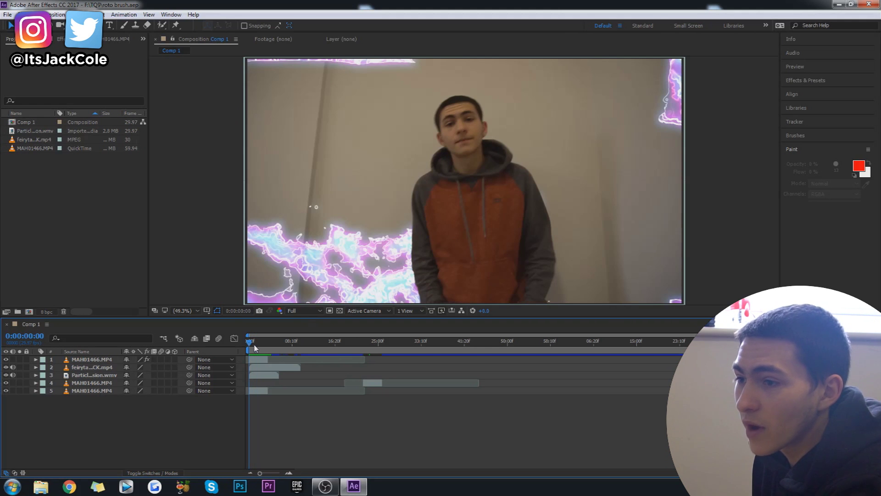
{"action": "key", "text": "space"}
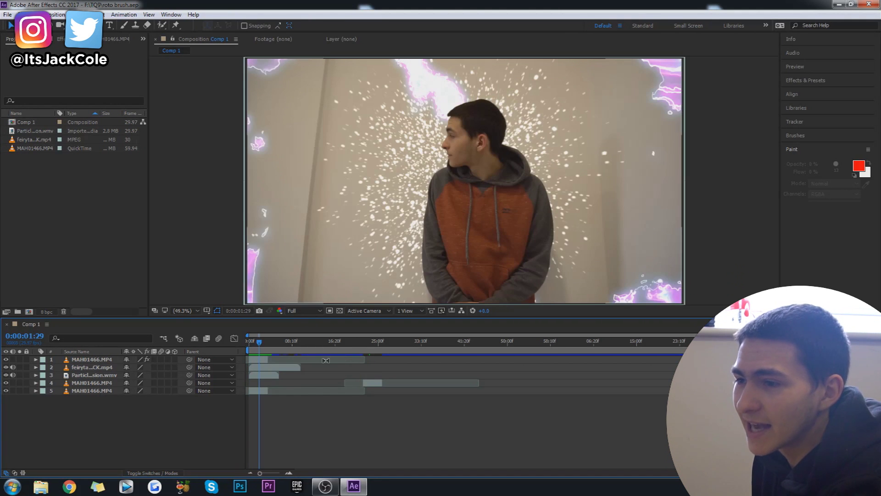
{"action": "left_click", "coordinate": [366, 343]}
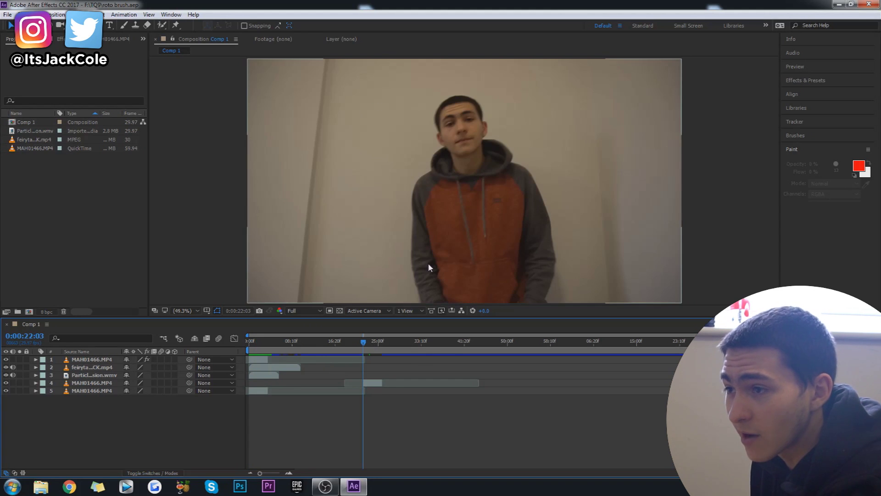
- Select the layer 4 wall clip and switch to the Roto Brush tool
{"action": "left_click", "coordinate": [374, 383]}
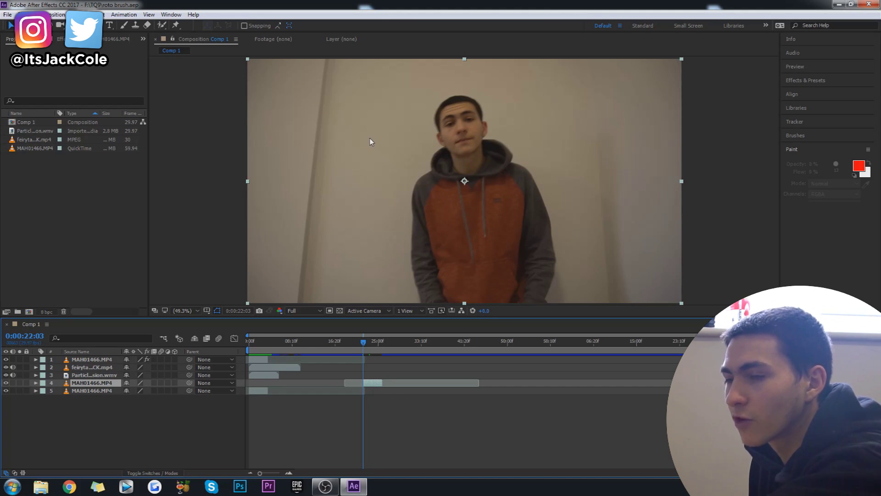
{"action": "left_click", "coordinate": [200, 214]}
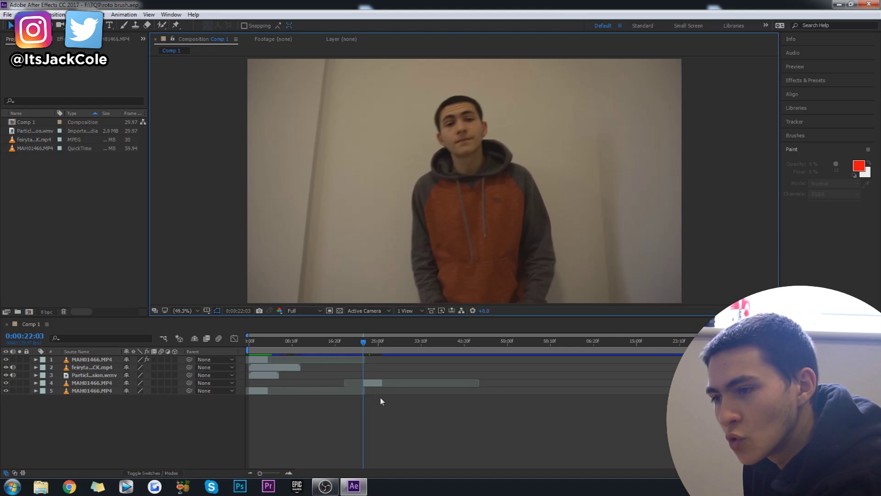
{"action": "left_click", "coordinate": [381, 384]}
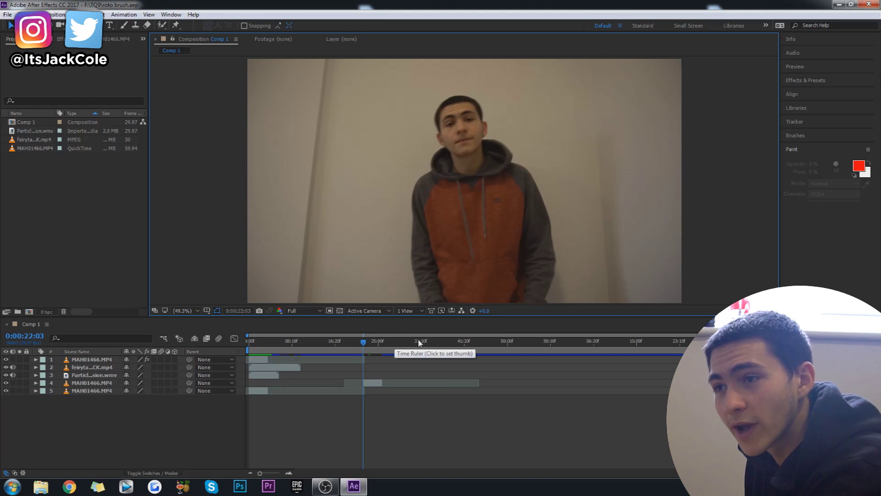
{"action": "left_click", "coordinate": [162, 25]}
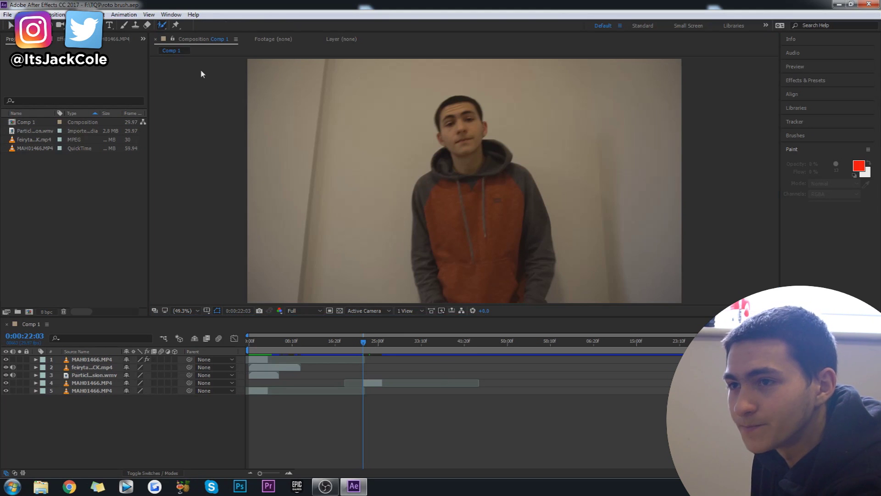
- Preview the layer 4 footage from 0:00:22:03, then reselect layer 4
{"action": "left_click", "coordinate": [399, 384]}
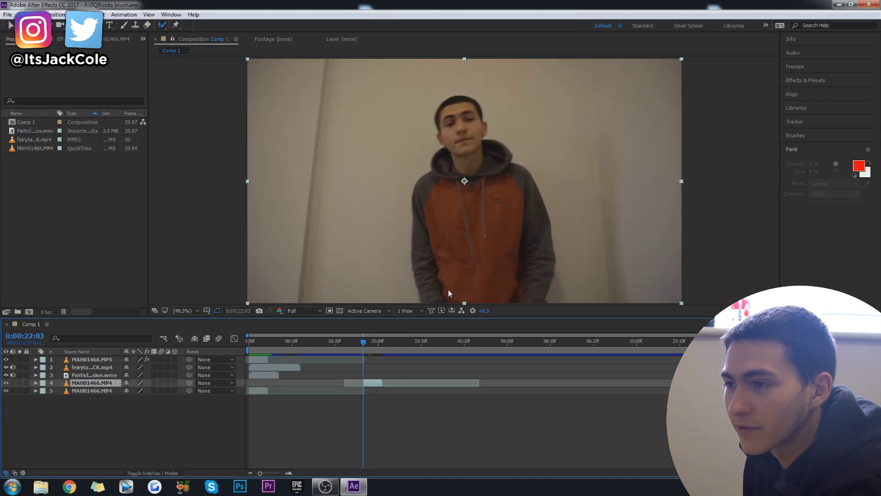
{"action": "key", "text": "space"}
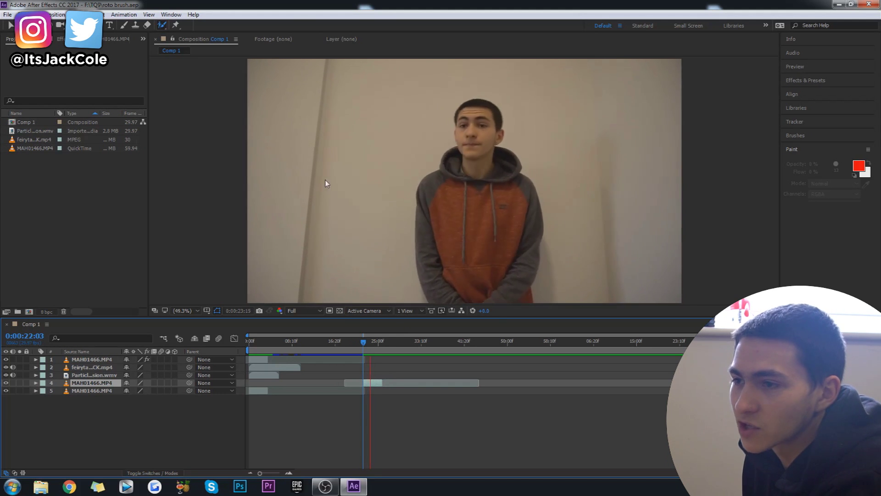
{"action": "left_click", "coordinate": [381, 344]}
{"action": "key", "text": "space"}
{"action": "left_click", "coordinate": [301, 418]}
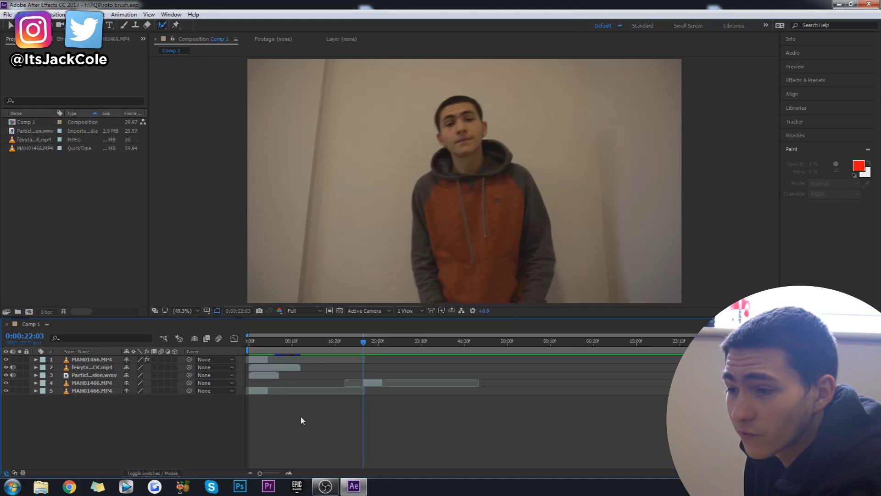
{"action": "left_click", "coordinate": [372, 384]}
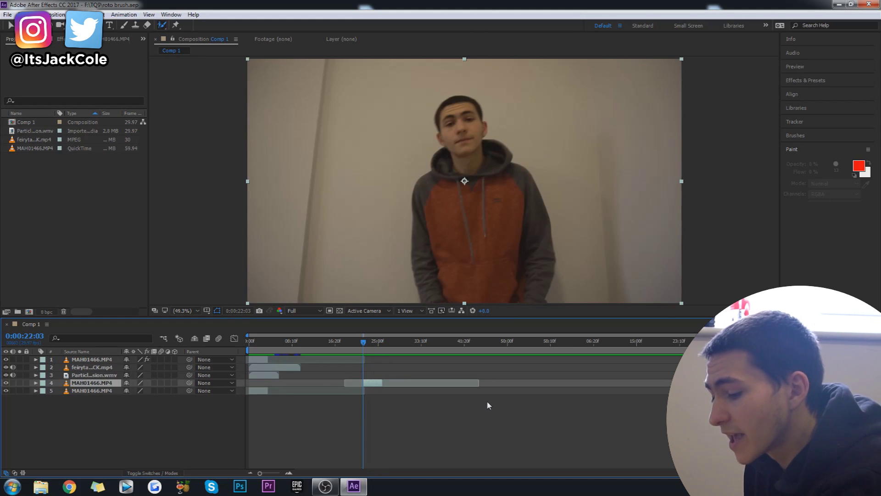
- Duplicate layer 4 and save the project as roto brush.aep
{"action": "key", "text": "ctrl+d"}
{"action": "left_click", "coordinate": [377, 411]}
{"action": "key", "text": "ctrl+s"}
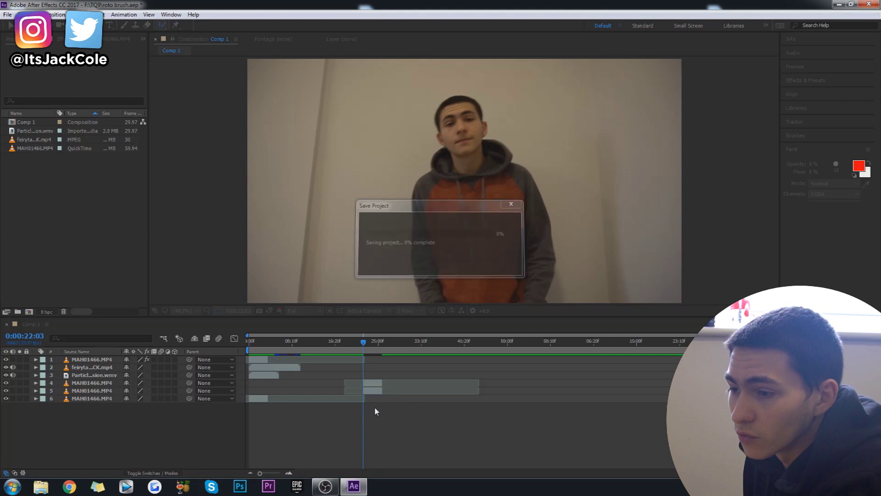
- Reselect layer 4, the person's footage, and choose the Roto Brush tool
{"action": "left_click", "coordinate": [372, 383]}
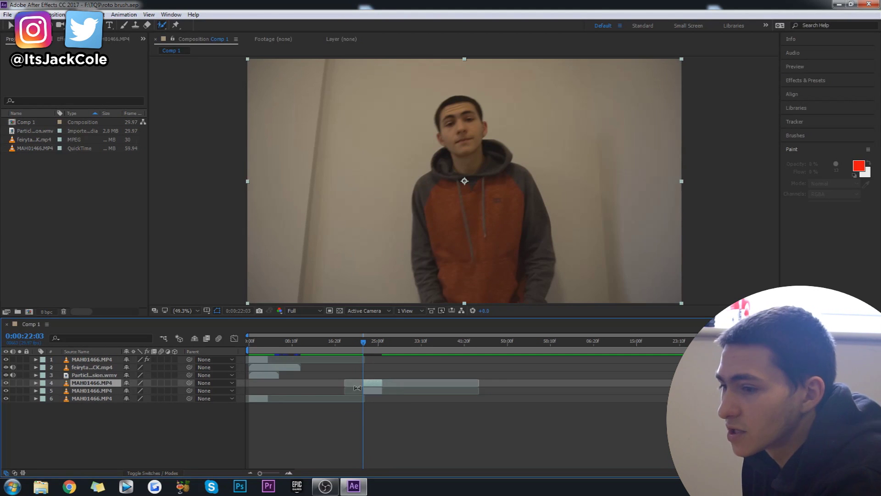
{"action": "left_click", "coordinate": [431, 434]}
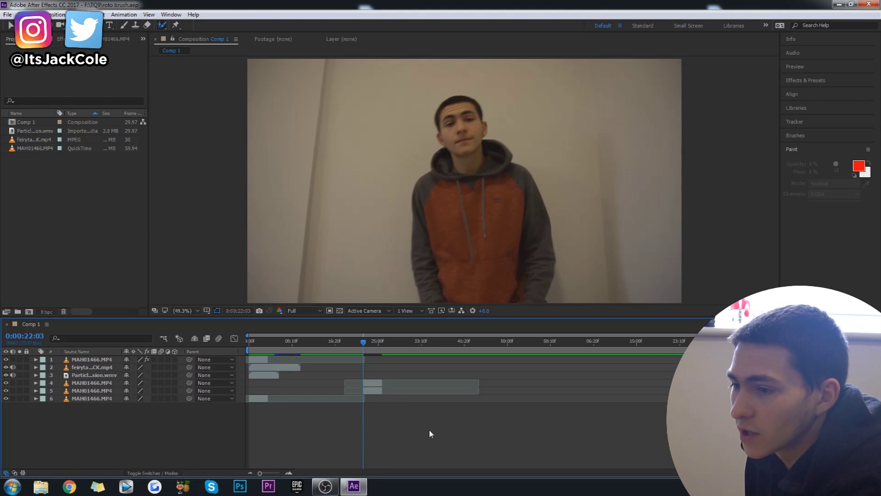
{"action": "left_click", "coordinate": [380, 391]}
{"action": "left_click", "coordinate": [374, 391]}
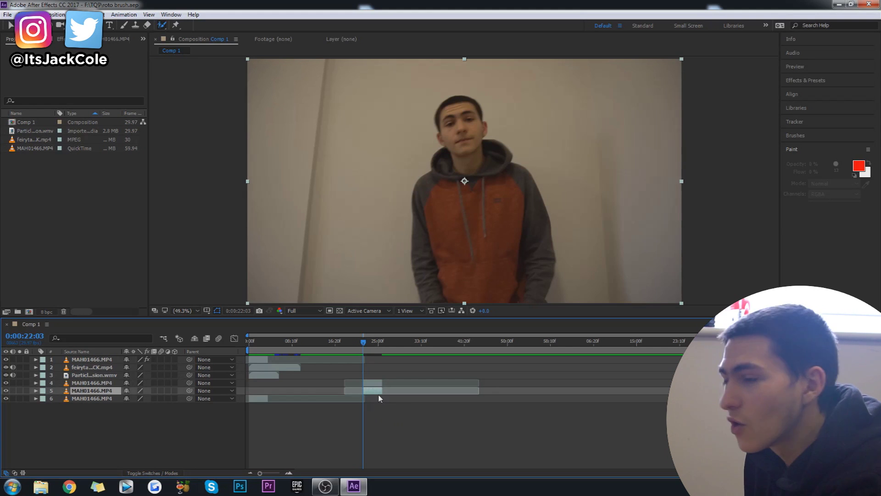
{"action": "left_click", "coordinate": [370, 383]}
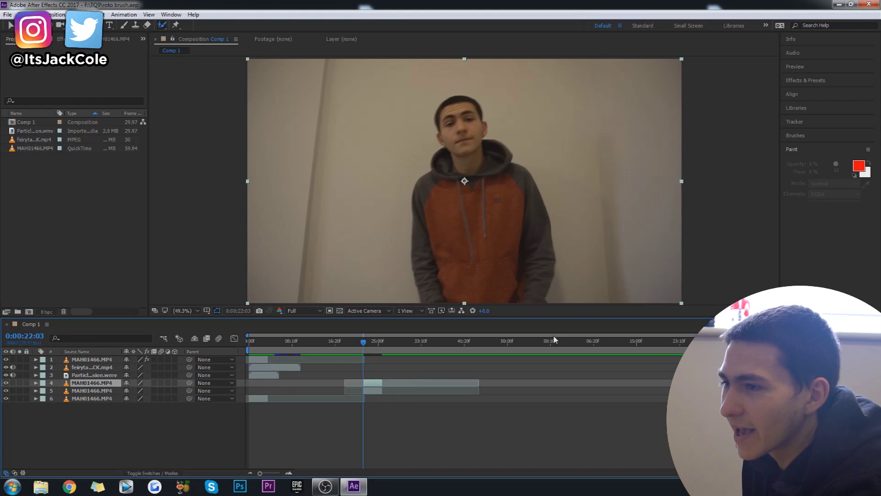
{"action": "left_click", "coordinate": [163, 25]}
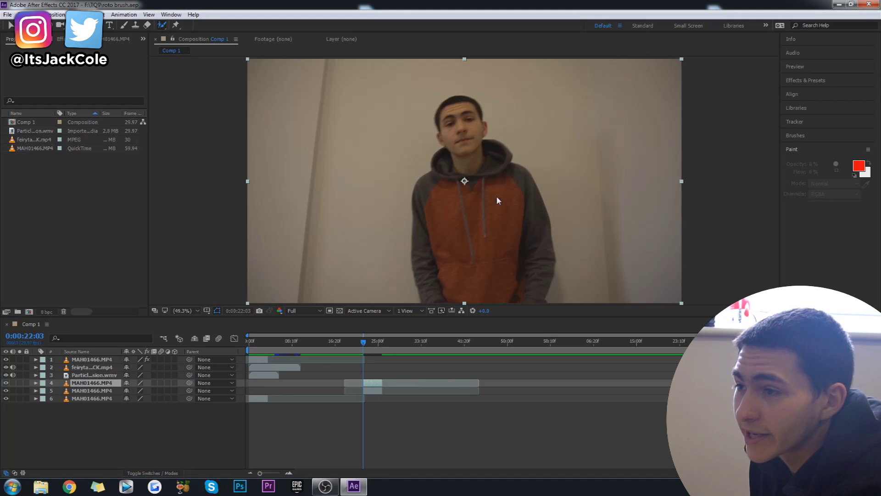
- Open the MAH01466.MP4 layer in its own viewer and paint foreground strokes down the person's body and torso
{"action": "double_click", "coordinate": [453, 191]}
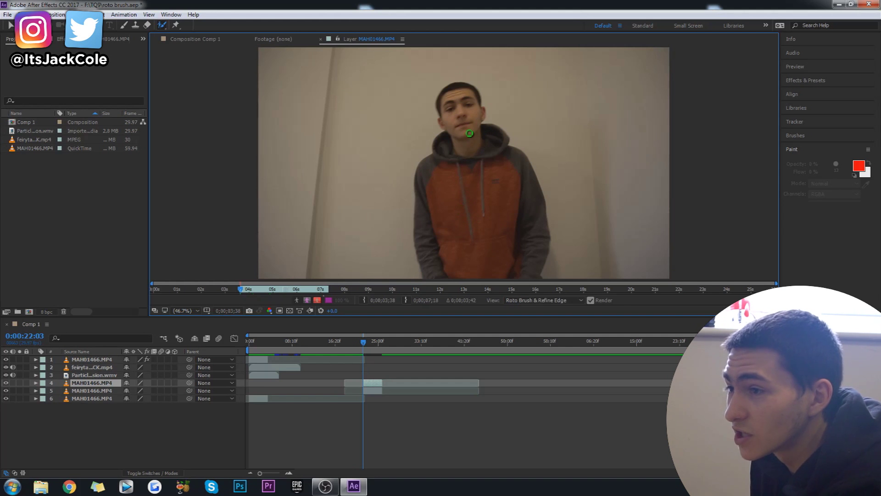
{"action": "left_click_drag", "start_coordinate": [469, 134], "coordinate": [473, 268]}
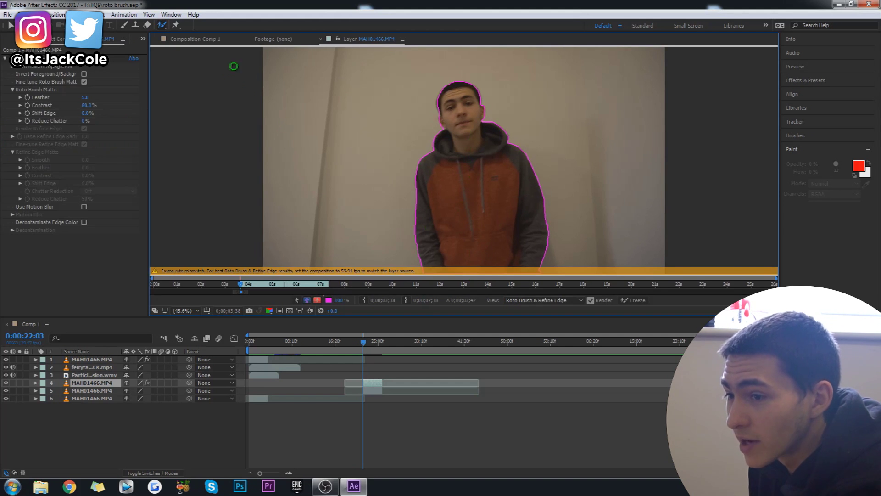
{"action": "left_click", "coordinate": [212, 39]}
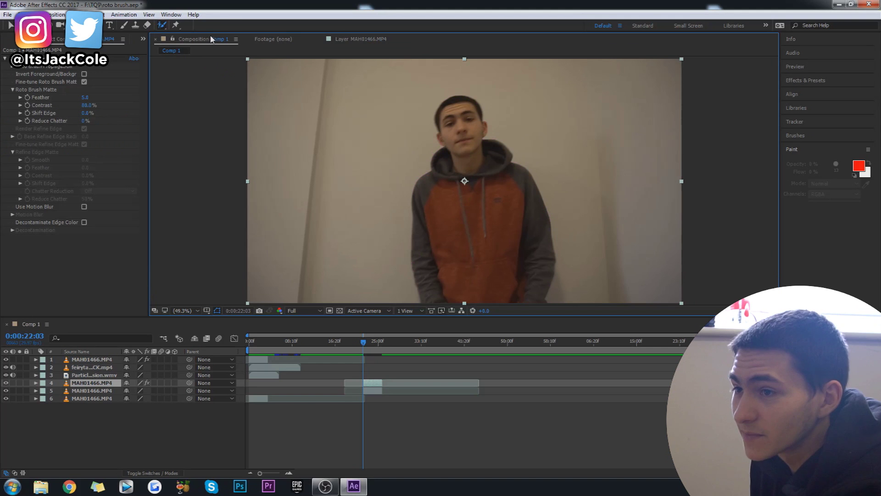
{"action": "left_click", "coordinate": [331, 39]}
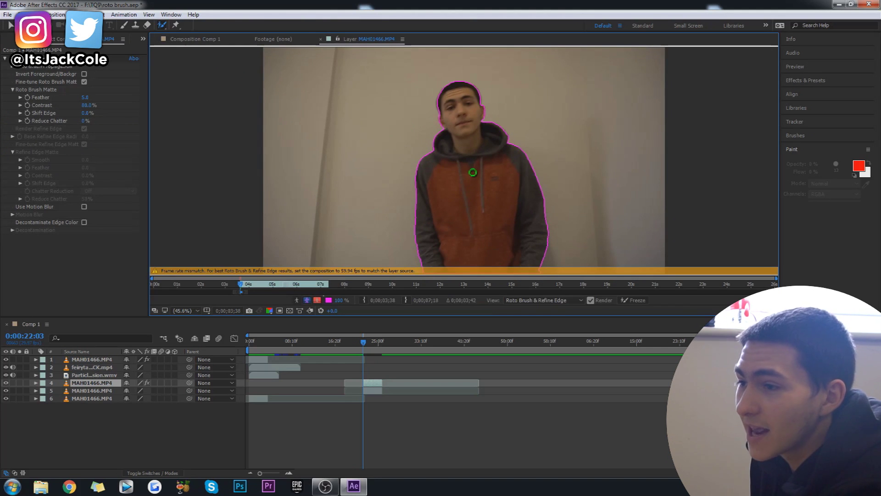
{"action": "left_click_drag", "start_coordinate": [472, 173], "coordinate": [467, 263]}
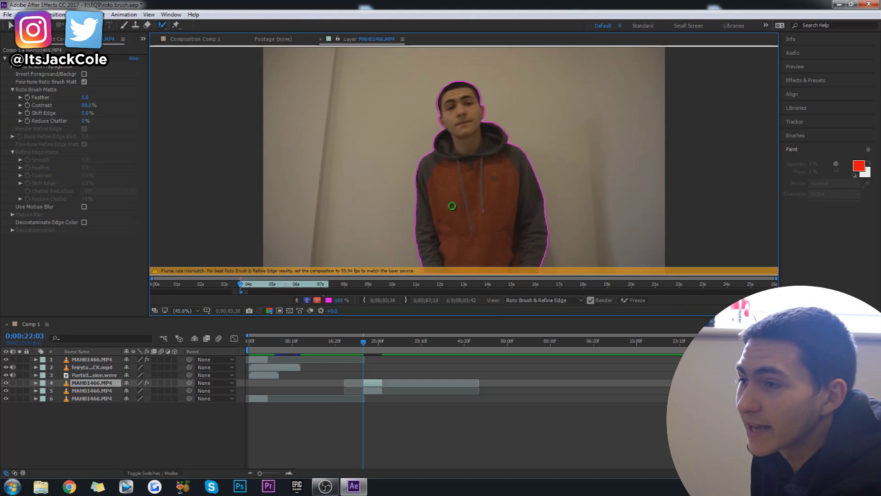
{"action": "mouse_move", "coordinate": [467, 146]}
{"action": "left_mouse_down"}
{"action": "mouse_move", "coordinate": [478, 191]}
{"action": "mouse_move", "coordinate": [479, 278]}
{"action": "left_mouse_up"}
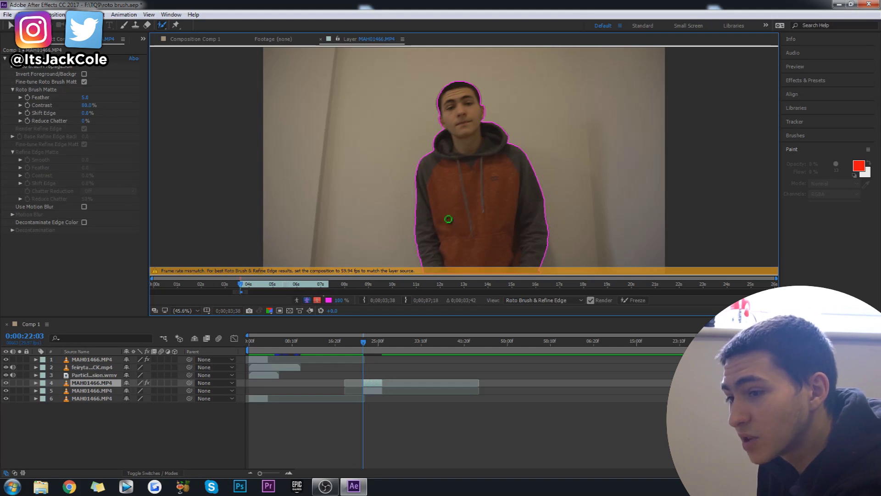
- Step forward through frames to propagate the matte, then repaint the body where it slipped
{"action": "key", "text": "Page_Down"}
{"action": "key", "text": "Page_Down"}
{"action": "key", "text": "Page_Down"}
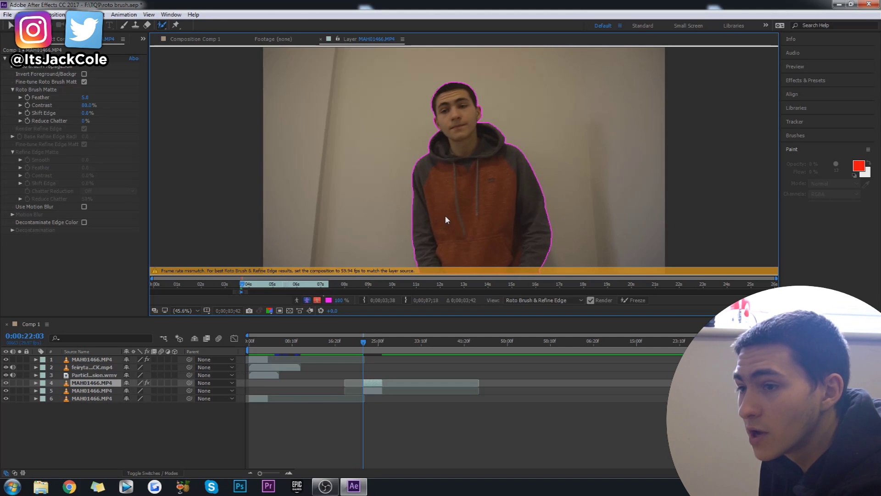
{"action": "key", "text": "Page_Down"}
{"action": "key", "text": "Page_Down"}
{"action": "key", "text": "Page_Down"}
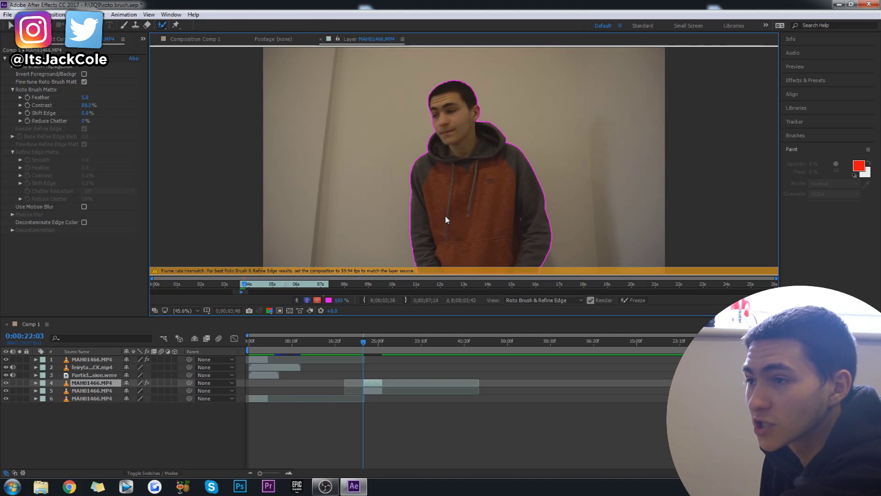
{"action": "key", "text": "Page_Down"}
{"action": "key", "text": "Page_Down"}
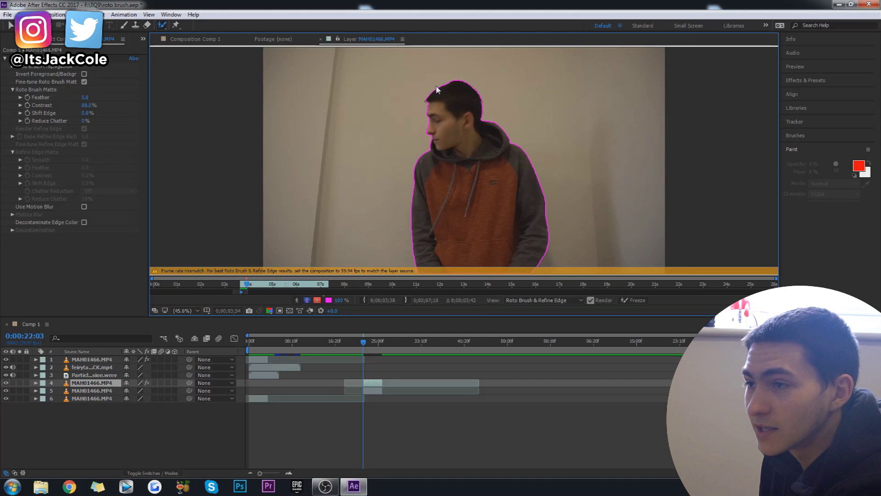
{"action": "key", "text": "Page_Down"}
{"action": "key", "text": "Page_Down"}
{"action": "key", "text": "Page_Down"}
{"action": "key", "text": "Page_Down"}
{"action": "key", "text": "Page_Down"}
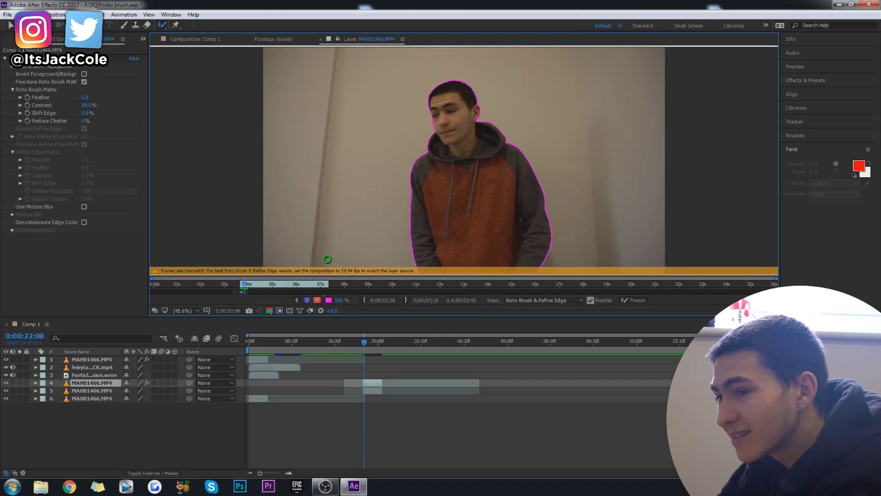
{"action": "key", "text": "Page_Down"}
{"action": "key", "text": "Page_Down"}
{"action": "key", "text": "Page_Down"}
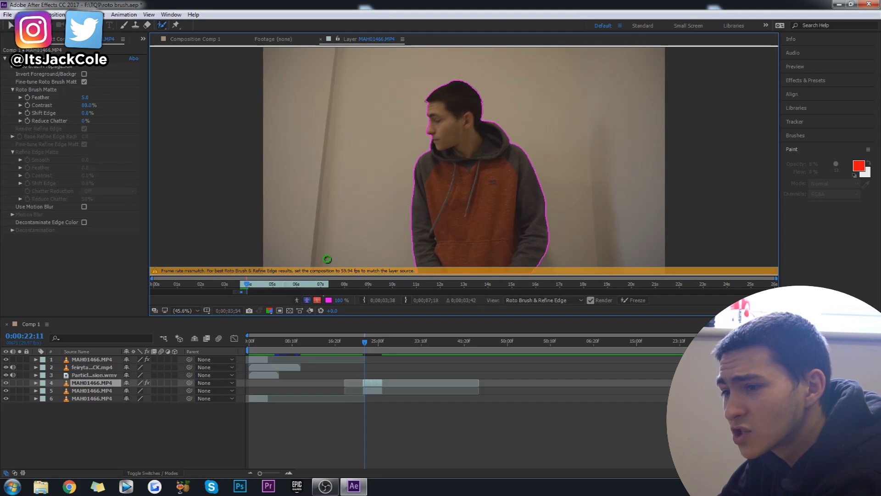
{"action": "key", "text": "space"}
{"action": "key", "text": "space"}
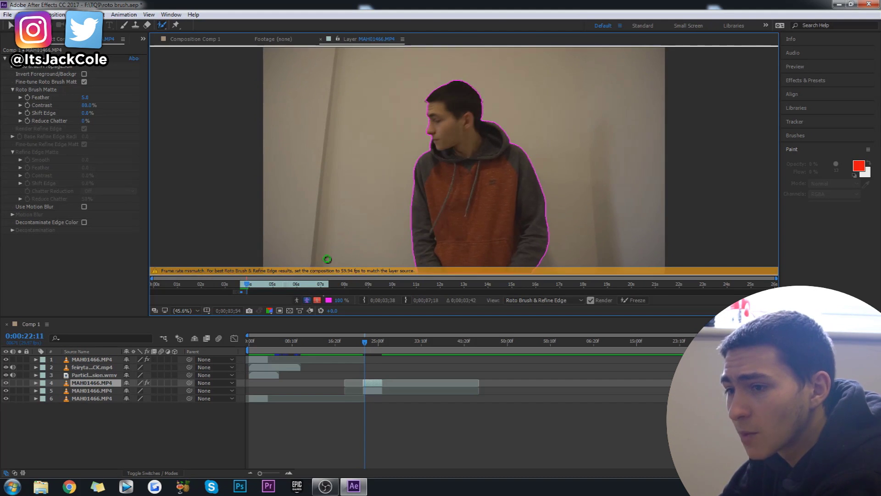
{"action": "key", "text": "Page_Down"}
{"action": "key", "text": "Page_Down"}
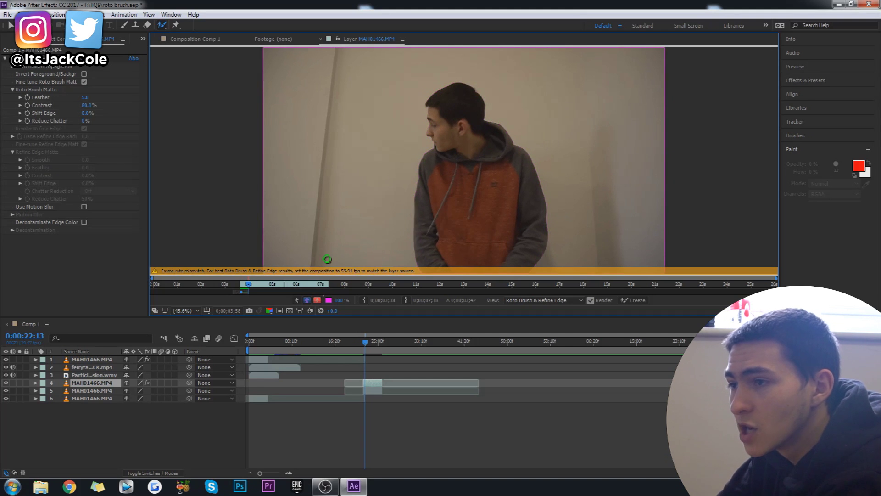
{"action": "left_click_drag", "start_coordinate": [460, 140], "coordinate": [459, 273]}
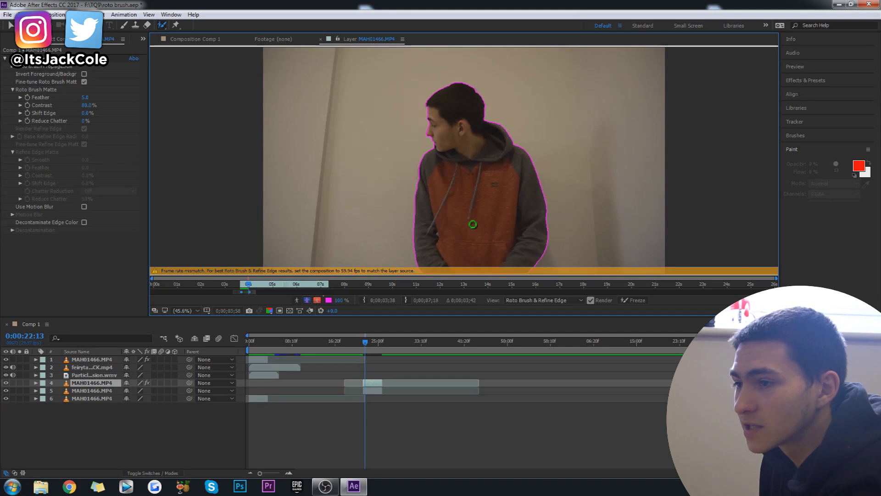
- Review frames from 03;38 to 04;14 and repaint the hoodie as foreground
{"action": "key", "text": "Home"}
{"action": "key", "text": "space"}
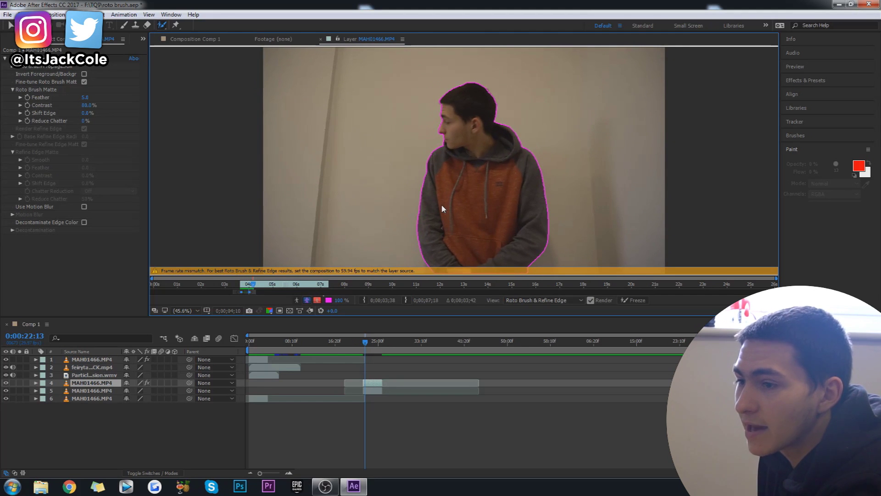
{"action": "key", "text": "space"}
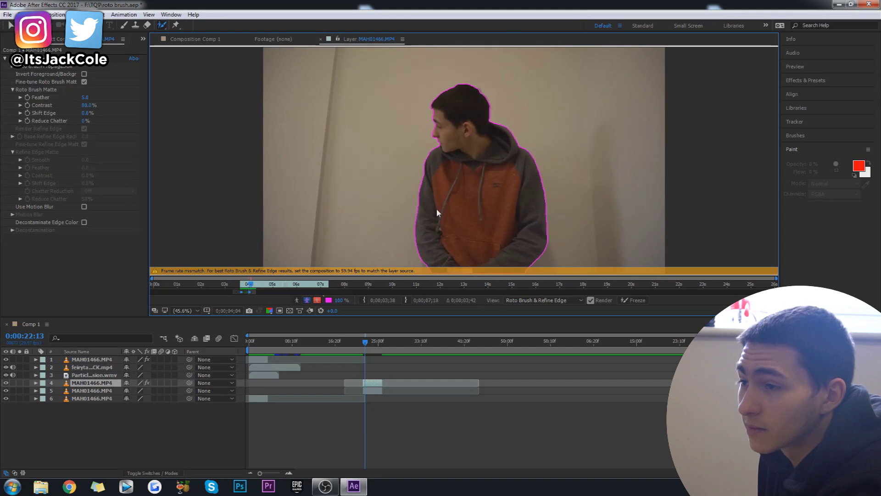
{"action": "key", "text": "Page_Up"}
{"action": "key", "text": "Page_Up"}
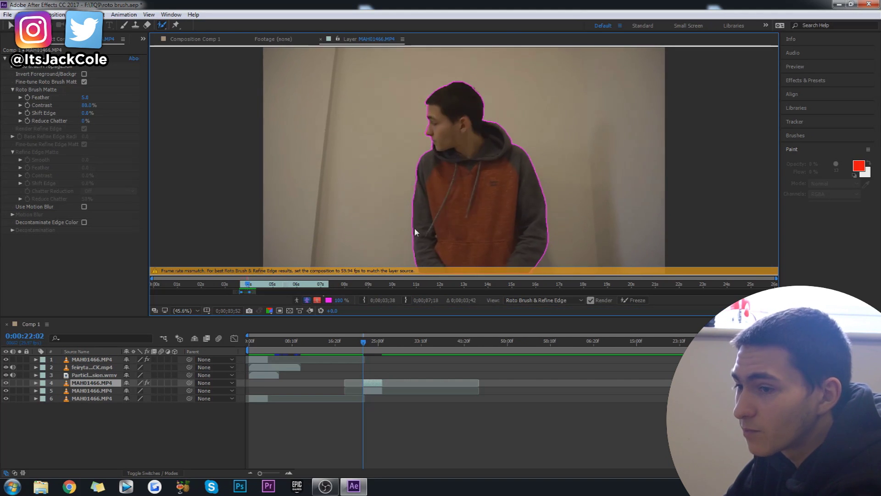
{"action": "key", "text": "space"}
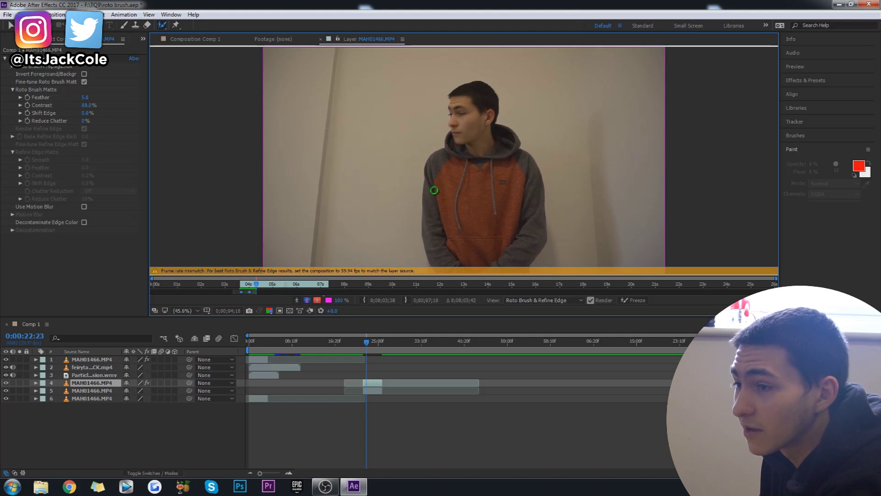
{"action": "left_click_drag", "start_coordinate": [475, 158], "coordinate": [471, 279]}
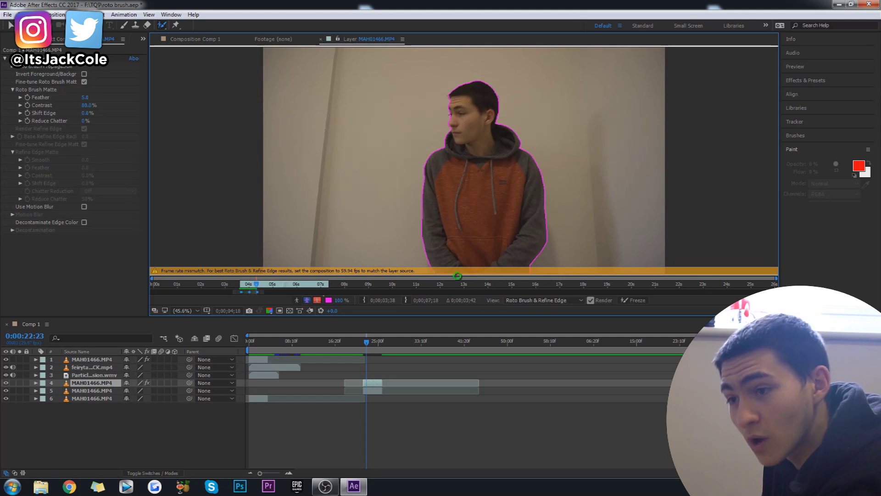
- Step forward past 04;30 checking the head turn, then repaint the torso as foreground
{"action": "key", "text": "Page_Down"}
{"action": "key", "text": "Page_Down"}
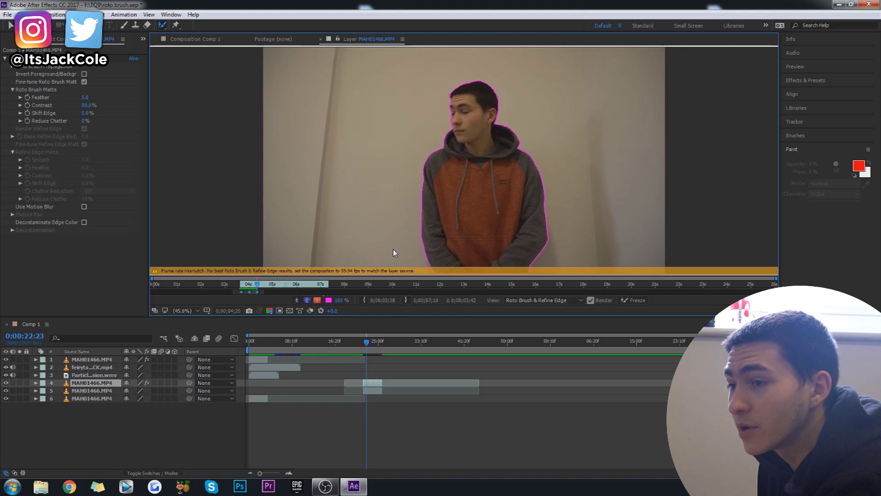
{"action": "key", "text": "Page_Down"}
{"action": "key", "text": "Page_Down"}
{"action": "key", "text": "Page_Down"}
{"action": "key", "text": "Page_Down"}
{"action": "key", "text": "Page_Down"}
{"action": "key", "text": "Page_Down"}
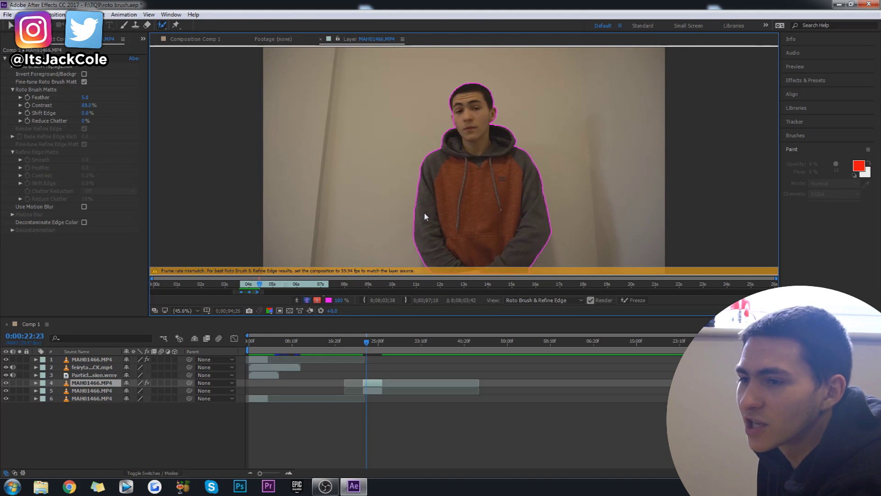
{"action": "key", "text": "Page_Down"}
{"action": "key", "text": "Page_Down"}
{"action": "key", "text": "Page_Down"}
{"action": "key", "text": "Page_Down"}
{"action": "key", "text": "Page_Down"}
{"action": "key", "text": "Page_Down"}
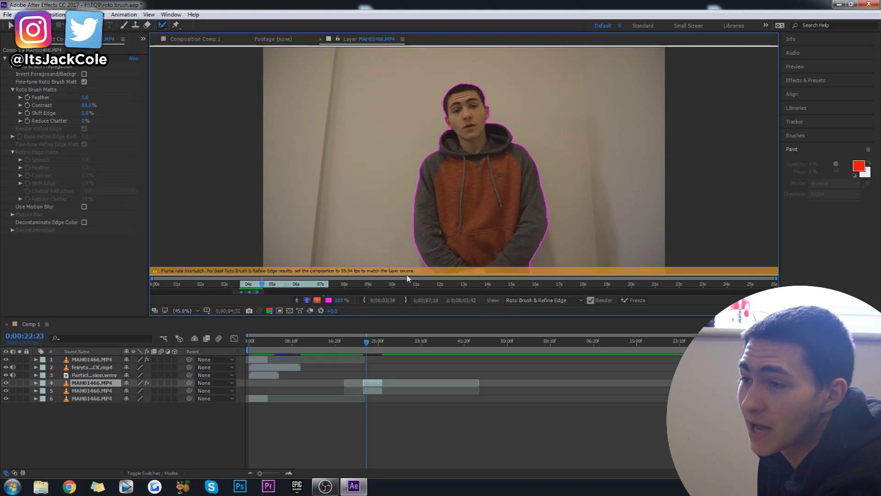
{"action": "key", "text": "Page_Up"}
{"action": "key", "text": "Page_Up"}
{"action": "key", "text": "Page_Up"}
{"action": "key", "text": "Page_Up"}
{"action": "key", "text": "Page_Up"}
{"action": "key", "text": "Page_Up"}
{"action": "key", "text": "Page_Up"}
{"action": "key", "text": "Page_Up"}
{"action": "key", "text": "Page_Up"}
{"action": "key", "text": "Page_Up"}
{"action": "key", "text": "Page_Up"}
{"action": "key", "text": "Page_Up"}
{"action": "key", "text": "Page_Up"}
{"action": "key", "text": "Page_Up"}
{"action": "key", "text": "Page_Up"}
{"action": "key", "text": "Page_Up"}
{"action": "key", "text": "Page_Up"}
{"action": "key", "text": "Page_Up"}
{"action": "key", "text": "Page_Up"}
{"action": "key", "text": "Page_Up"}
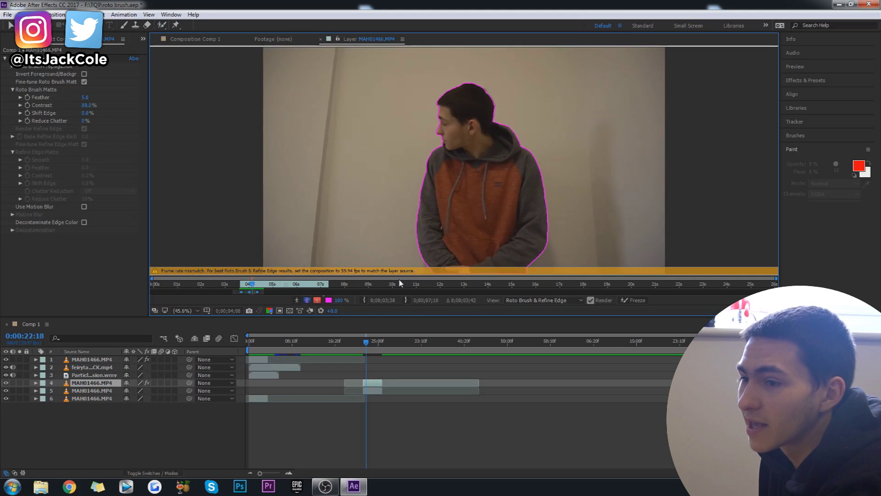
{"action": "key", "text": "Page_Down"}
{"action": "key", "text": "Page_Down"}
{"action": "key", "text": "Page_Down"}
{"action": "key", "text": "Page_Down"}
{"action": "key", "text": "Page_Down"}
{"action": "key", "text": "Page_Down"}
{"action": "key", "text": "Page_Down"}
{"action": "key", "text": "Page_Down"}
{"action": "key", "text": "Page_Down"}
{"action": "key", "text": "Page_Down"}
{"action": "key", "text": "Page_Down"}
{"action": "key", "text": "Page_Down"}
{"action": "key", "text": "Page_Down"}
{"action": "key", "text": "Page_Down"}
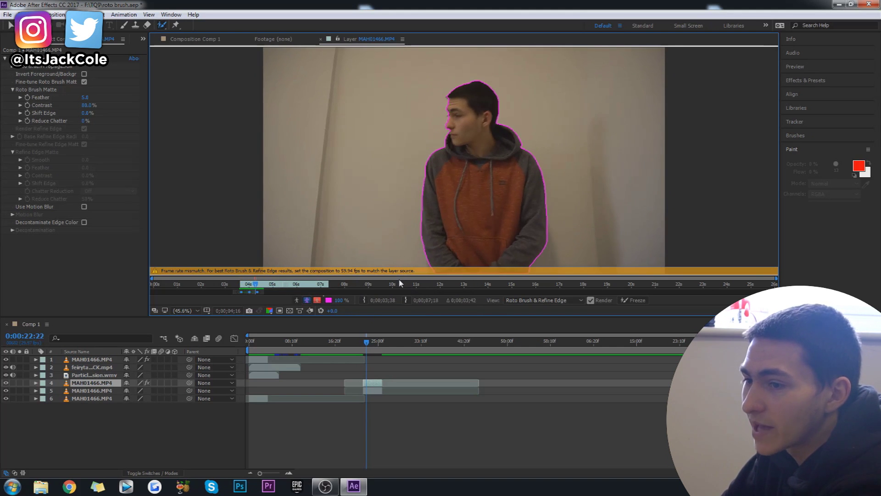
{"action": "key", "text": "Page_Down"}
{"action": "key", "text": "Page_Down"}
{"action": "key", "text": "Page_Down"}
{"action": "key", "text": "Page_Down"}
{"action": "key", "text": "Page_Down"}
{"action": "key", "text": "Page_Down"}
{"action": "key", "text": "Page_Down"}
{"action": "key", "text": "Page_Down"}
{"action": "key", "text": "Page_Down"}
{"action": "key", "text": "Page_Down"}
{"action": "key", "text": "Page_Down"}
{"action": "key", "text": "Page_Down"}
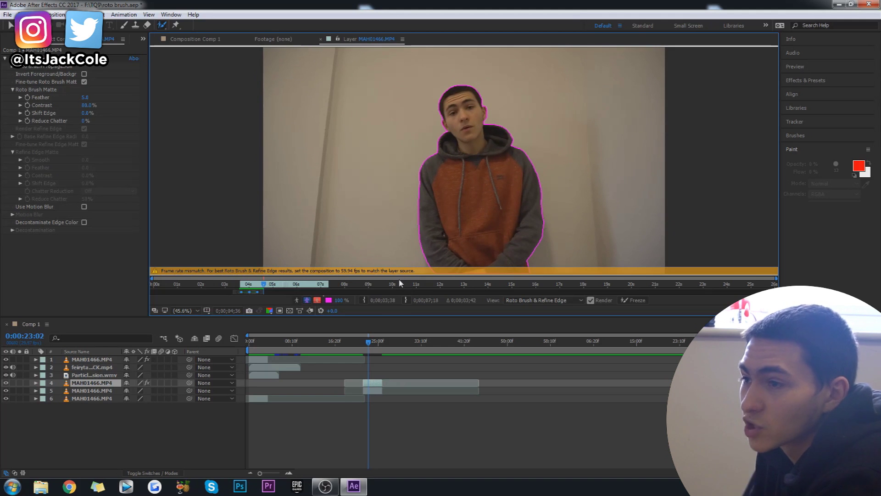
{"action": "key", "text": "Page_Down"}
{"action": "key", "text": "Page_Down"}
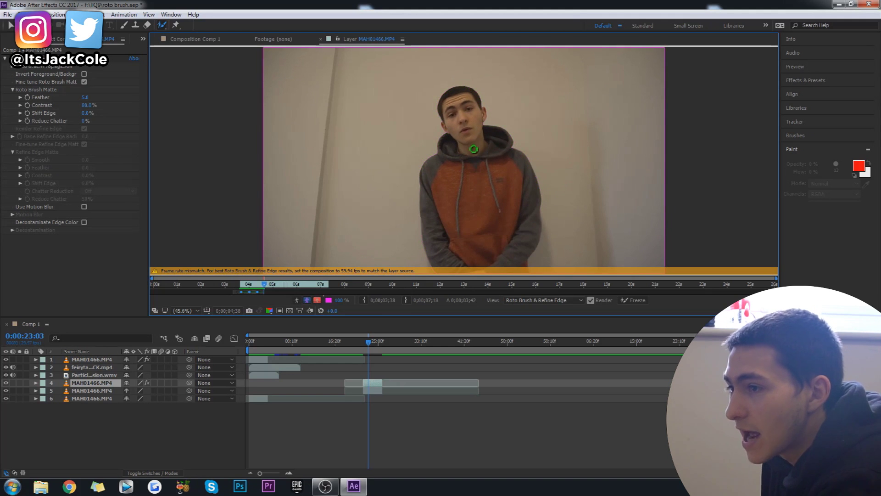
{"action": "left_click_drag", "start_coordinate": [474, 149], "coordinate": [454, 276]}
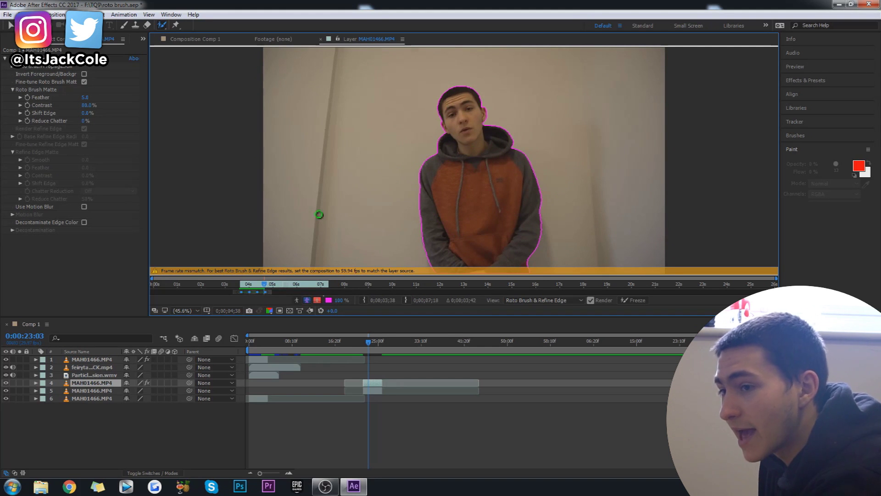
- Propagate the outline a few more frames, then skim back through the clip to review it
{"action": "key", "text": "Page_Down"}
{"action": "key", "text": "Page_Down"}
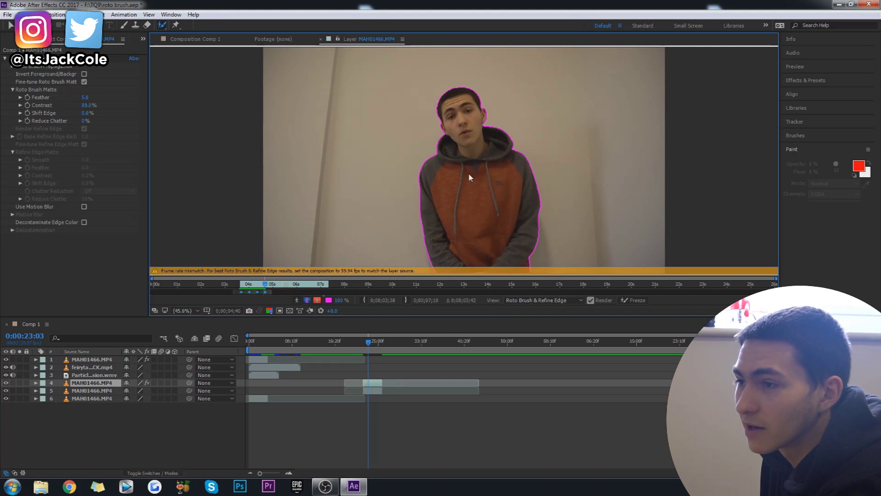
{"action": "key", "text": "Page_Down"}
{"action": "key", "text": "Page_Down"}
{"action": "key", "text": "Page_Down"}
{"action": "key", "text": "Page_Down"}
{"action": "key", "text": "Page_Down"}
{"action": "key", "text": "Page_Down"}
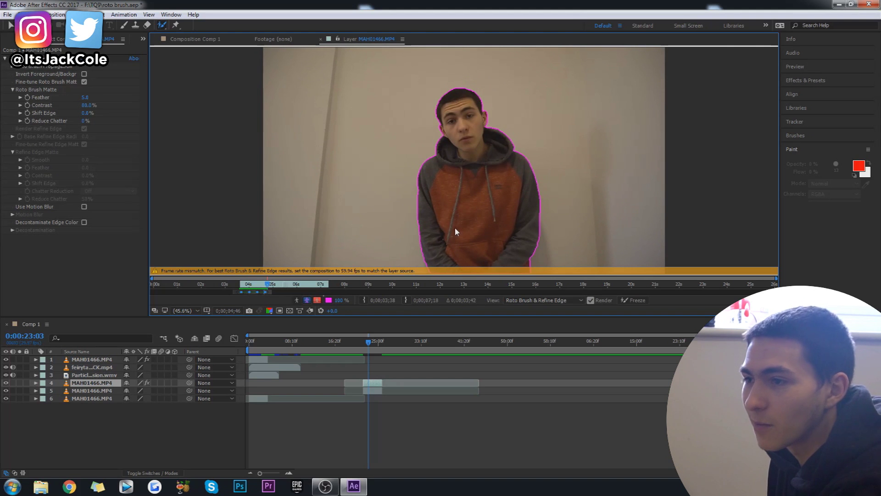
{"action": "key", "text": "Page_Down"}
{"action": "key", "text": "Page_Down"}
{"action": "key", "text": "Page_Down"}
{"action": "key", "text": "Page_Down"}
{"action": "key", "text": "Page_Down"}
{"action": "key", "text": "Page_Down"}
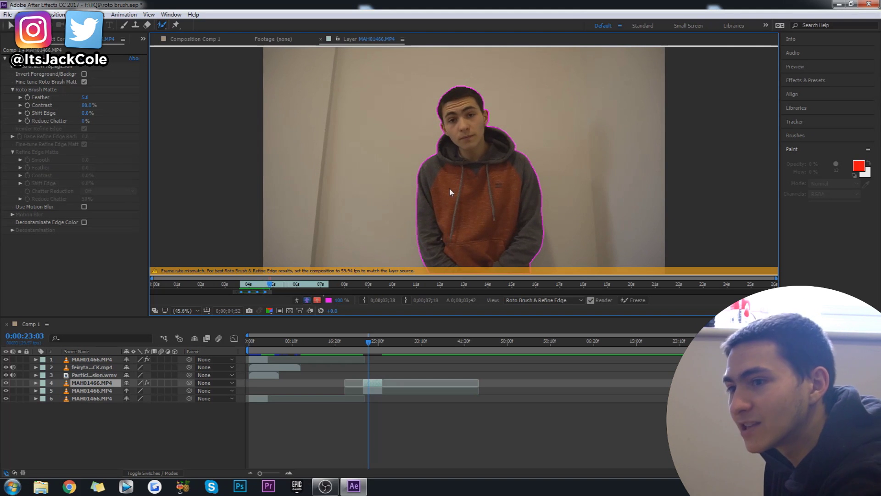
{"action": "key", "text": "Page_Up"}
{"action": "key", "text": "Page_Up"}
{"action": "key", "text": "Page_Up"}
{"action": "key", "text": "Page_Up"}
{"action": "key", "text": "Page_Up"}
{"action": "key", "text": "Page_Up"}
{"action": "key", "text": "Page_Up"}
{"action": "key", "text": "Page_Up"}
{"action": "key", "text": "Page_Up"}
{"action": "key", "text": "Page_Up"}
{"action": "key", "text": "Page_Up"}
{"action": "key", "text": "Page_Up"}
{"action": "key", "text": "Page_Up"}
{"action": "key", "text": "Page_Up"}
{"action": "key", "text": "Page_Up"}
{"action": "key", "text": "Page_Up"}
{"action": "key", "text": "Page_Up"}
{"action": "key", "text": "Page_Up"}
{"action": "key", "text": "Page_Up"}
{"action": "key", "text": "Page_Up"}
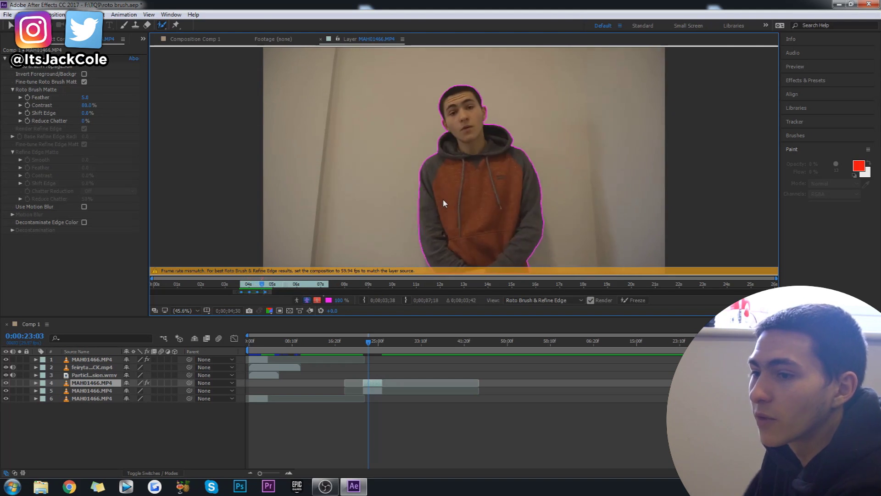
{"action": "key", "text": "Page_Up"}
{"action": "key", "text": "Page_Up"}
{"action": "key", "text": "Page_Up"}
{"action": "key", "text": "Page_Up"}
{"action": "key", "text": "Page_Up"}
{"action": "key", "text": "Page_Up"}
{"action": "key", "text": "Page_Up"}
{"action": "key", "text": "Page_Up"}
{"action": "key", "text": "Page_Up"}
{"action": "key", "text": "Page_Up"}
{"action": "key", "text": "Page_Up"}
{"action": "key", "text": "Page_Up"}
{"action": "key", "text": "Page_Up"}
{"action": "key", "text": "Page_Up"}
{"action": "key", "text": "Page_Up"}
{"action": "key", "text": "Page_Up"}
{"action": "key", "text": "Page_Up"}
{"action": "key", "text": "Page_Up"}
{"action": "key", "text": "Page_Up"}
{"action": "key", "text": "Page_Up"}
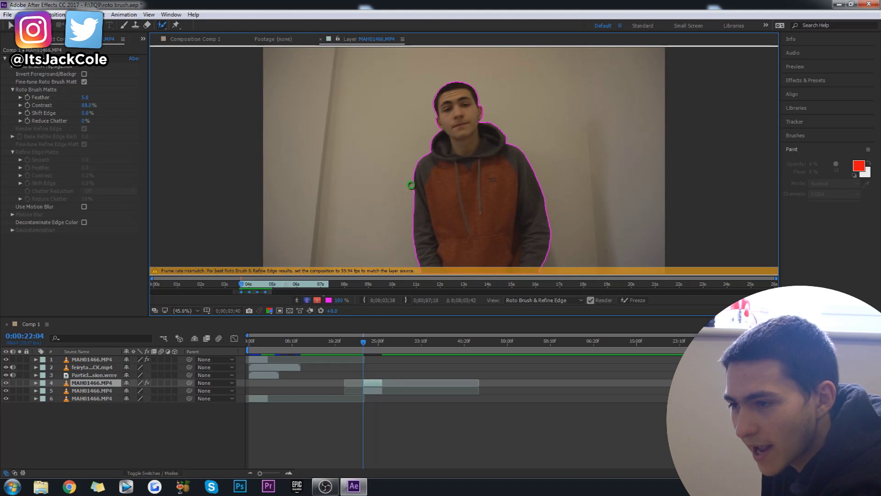
{"action": "left_click_drag", "start_coordinate": [240, 287], "coordinate": [271, 288]}
- Repaint the torso on the frame where the outline was lost and check it follows forward
{"action": "key", "text": "Page_Down"}
{"action": "key", "text": "Page_Down"}
{"action": "key", "text": "Page_Down"}
{"action": "key", "text": "Page_Down"}
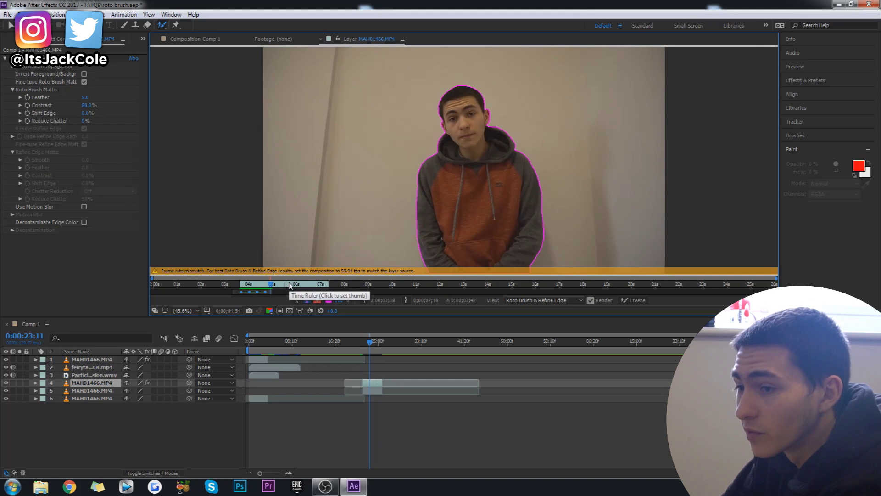
{"action": "key", "text": "Page_Down"}
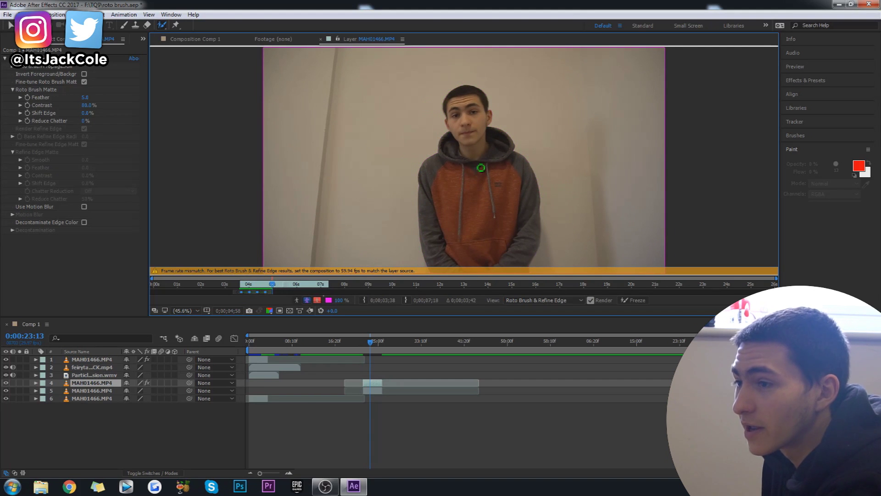
{"action": "left_click_drag", "start_coordinate": [473, 156], "coordinate": [468, 283]}
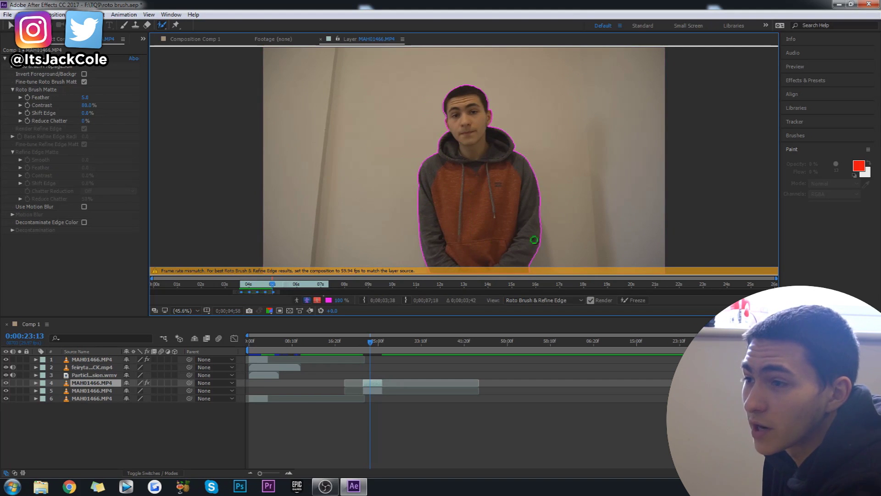
{"action": "key", "text": "space"}
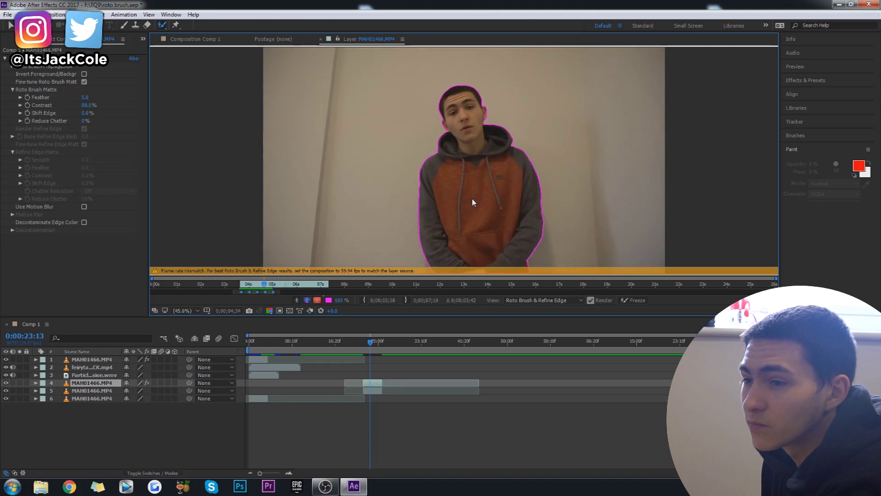
{"action": "key", "text": "space"}
{"action": "key", "text": "Page_Down"}
{"action": "key", "text": "Page_Down"}
{"action": "key", "text": "Page_Down"}
{"action": "key", "text": "Page_Down"}
{"action": "key", "text": "Page_Down"}
{"action": "key", "text": "Page_Down"}
{"action": "key", "text": "Page_Down"}
{"action": "key", "text": "Page_Down"}
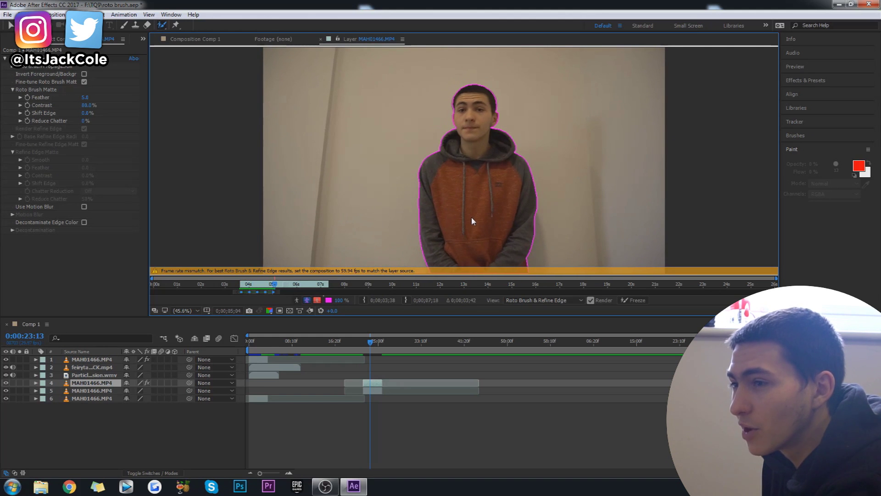
{"action": "key", "text": "Page_Down"}
{"action": "key", "text": "Page_Down"}
{"action": "key", "text": "Page_Down"}
{"action": "key", "text": "Page_Down"}
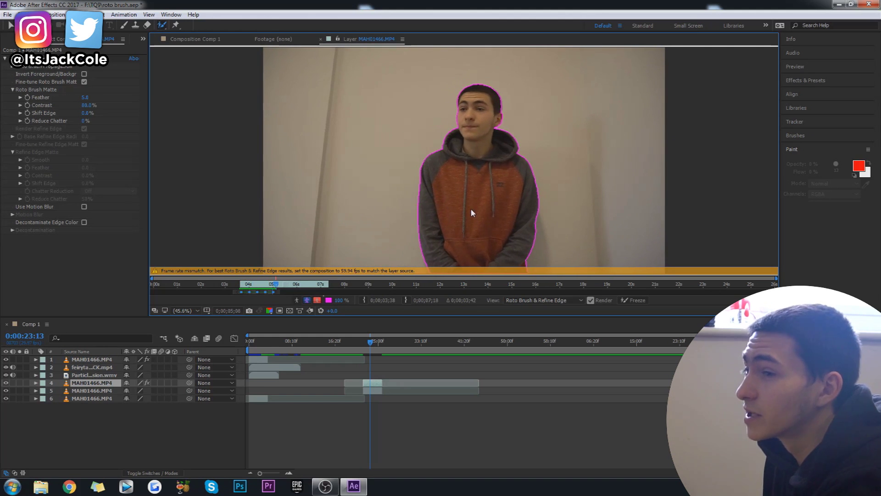
{"action": "key", "text": "Page_Down"}
{"action": "key", "text": "Page_Down"}
{"action": "key", "text": "Page_Down"}
{"action": "key", "text": "Page_Down"}
{"action": "key", "text": "Page_Down"}
{"action": "key", "text": "Page_Down"}
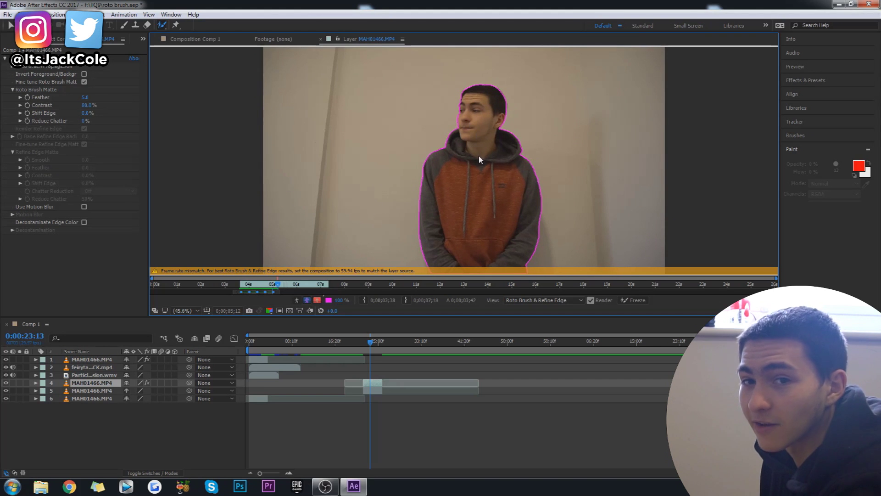
- Where he turns sideways, paint his left side and hoodie centre, then carry the outline forward
{"action": "key", "text": "Page_Up"}
{"action": "key", "text": "Page_Up"}
{"action": "key", "text": "Page_Up"}
{"action": "key", "text": "Page_Up"}
{"action": "key", "text": "Page_Up"}
{"action": "key", "text": "Page_Up"}
{"action": "key", "text": "Page_Up"}
{"action": "key", "text": "Page_Up"}
{"action": "key", "text": "Page_Up"}
{"action": "key", "text": "Page_Up"}
{"action": "key", "text": "Page_Up"}
{"action": "key", "text": "Page_Up"}
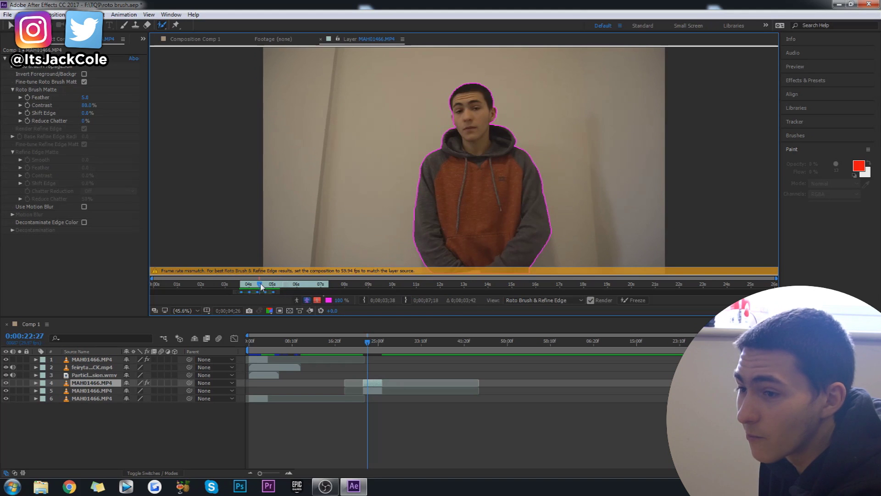
{"action": "left_click_drag", "start_coordinate": [261, 286], "coordinate": [283, 284]}
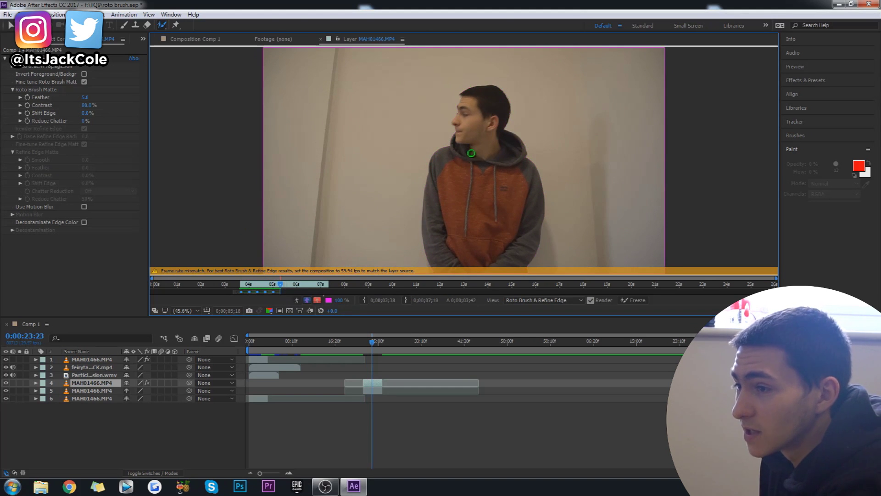
{"action": "left_click_drag", "start_coordinate": [472, 151], "coordinate": [458, 273]}
{"action": "left_click_drag", "start_coordinate": [481, 154], "coordinate": [491, 276]}
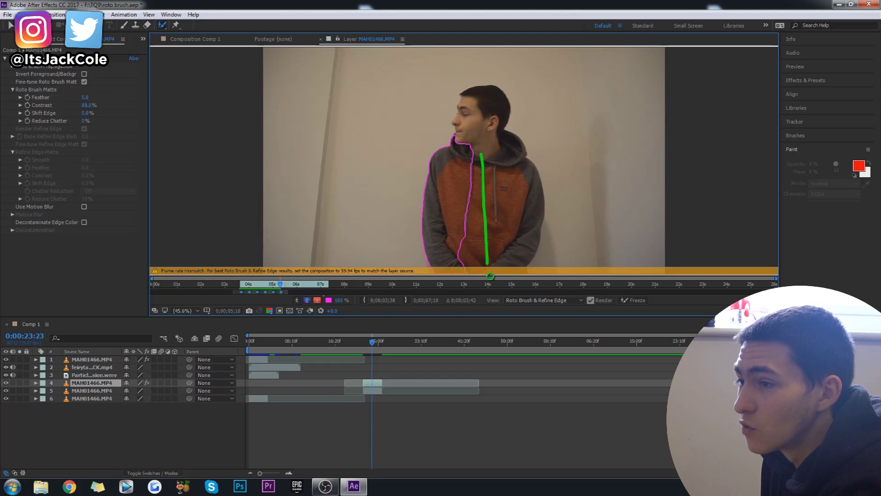
{"action": "key", "text": "Page_Up"}
{"action": "key", "text": "Page_Up"}
{"action": "key", "text": "Page_Up"}
{"action": "key", "text": "Page_Up"}
{"action": "key", "text": "Page_Up"}
{"action": "key", "text": "Page_Up"}
{"action": "key", "text": "Page_Up"}
{"action": "key", "text": "Page_Up"}
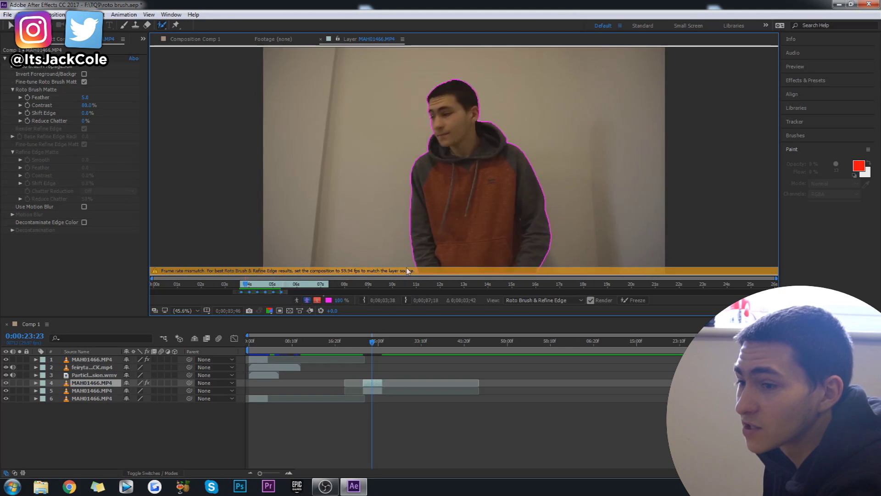
{"action": "key", "text": "Page_Down"}
{"action": "key", "text": "Page_Down"}
{"action": "key", "text": "Page_Down"}
{"action": "key", "text": "Page_Down"}
{"action": "key", "text": "Page_Down"}
{"action": "key", "text": "Page_Down"}
{"action": "key", "text": "Page_Down"}
{"action": "key", "text": "Page_Down"}
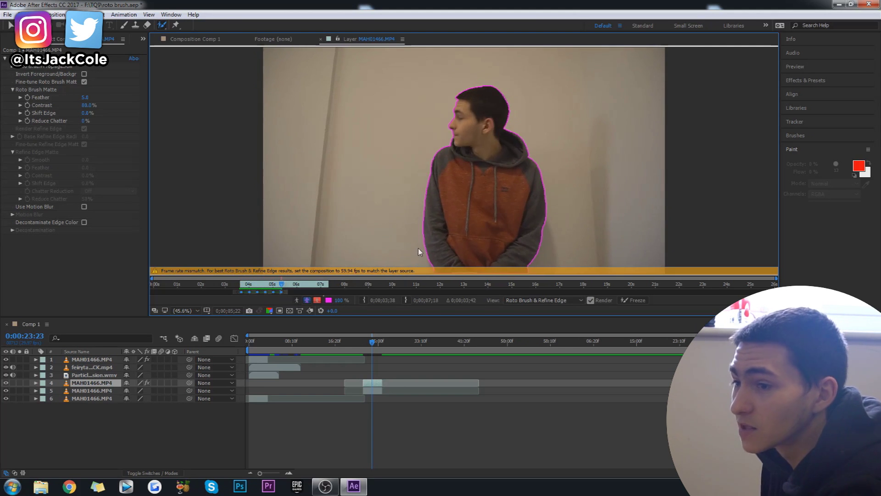
{"action": "key", "text": "Page_Down"}
{"action": "key", "text": "Page_Down"}
{"action": "key", "text": "Page_Down"}
{"action": "key", "text": "Page_Down"}
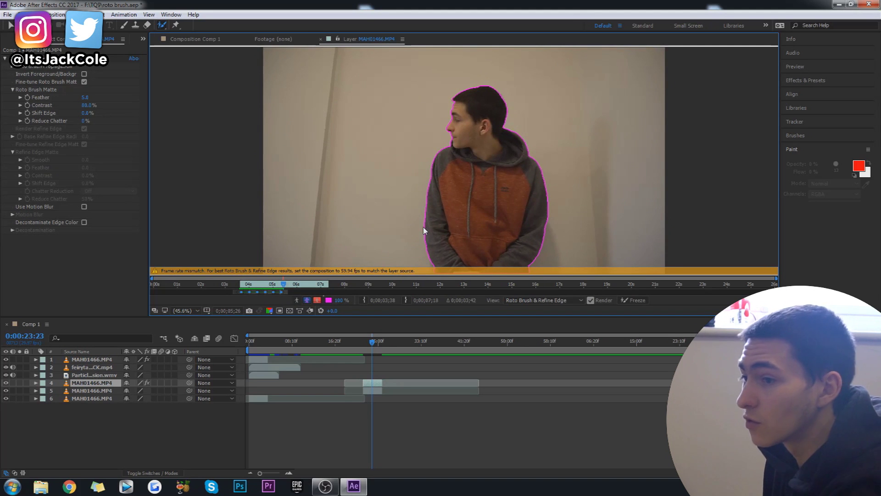
{"action": "key", "text": "Page_Down"}
{"action": "key", "text": "Page_Down"}
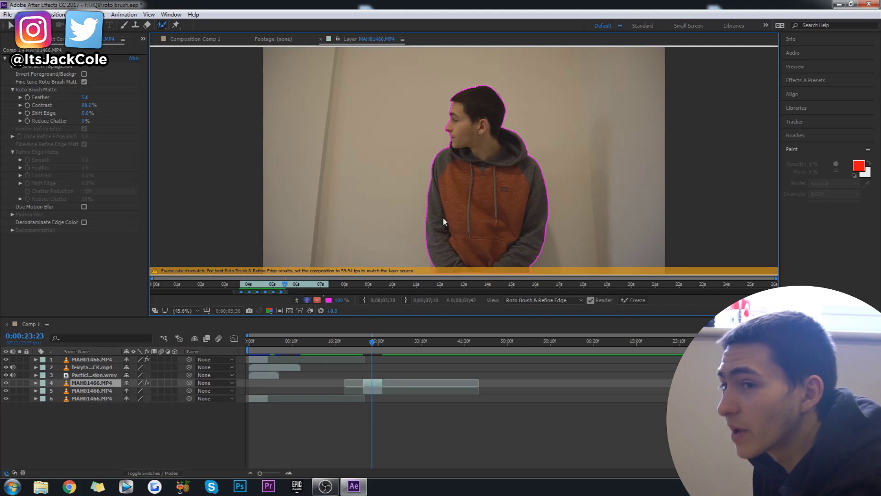
- Step through the outlined frames and repaint the torso where the matte drops
{"action": "key", "text": "Page_Up"}
{"action": "key", "text": "Page_Up"}
{"action": "key", "text": "Page_Up"}
{"action": "key", "text": "Page_Up"}
{"action": "key", "text": "Page_Up"}
{"action": "key", "text": "Page_Up"}
{"action": "key", "text": "Page_Up"}
{"action": "key", "text": "Page_Up"}
{"action": "key", "text": "Page_Up"}
{"action": "key", "text": "Page_Up"}
{"action": "key", "text": "Page_Up"}
{"action": "key", "text": "Page_Up"}
{"action": "key", "text": "Page_Up"}
{"action": "key", "text": "Page_Up"}
{"action": "key", "text": "Page_Up"}
{"action": "key", "text": "Page_Up"}
{"action": "key", "text": "Page_Up"}
{"action": "key", "text": "Page_Up"}
{"action": "key", "text": "Page_Up"}
{"action": "key", "text": "Page_Up"}
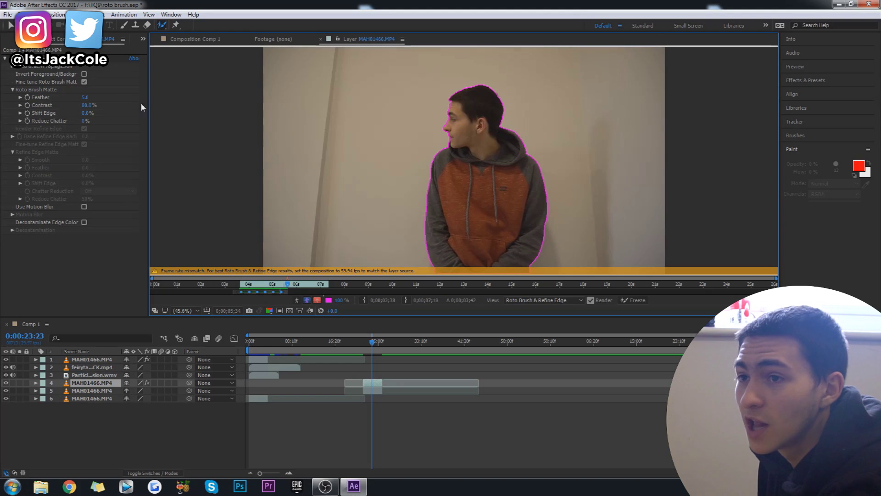
{"action": "key", "text": "Page_Down"}
{"action": "key", "text": "Page_Down"}
{"action": "key", "text": "Page_Down"}
{"action": "key", "text": "Page_Down"}
{"action": "key", "text": "Page_Down"}
{"action": "key", "text": "Page_Down"}
{"action": "key", "text": "Page_Down"}
{"action": "key", "text": "Page_Down"}
{"action": "key", "text": "Page_Down"}
{"action": "key", "text": "Page_Down"}
{"action": "key", "text": "Page_Down"}
{"action": "key", "text": "Page_Down"}
{"action": "key", "text": "Page_Down"}
{"action": "key", "text": "Page_Down"}
{"action": "key", "text": "Page_Down"}
{"action": "key", "text": "Page_Down"}
{"action": "key", "text": "Page_Down"}
{"action": "key", "text": "Page_Down"}
{"action": "key", "text": "Page_Down"}
{"action": "key", "text": "Page_Down"}
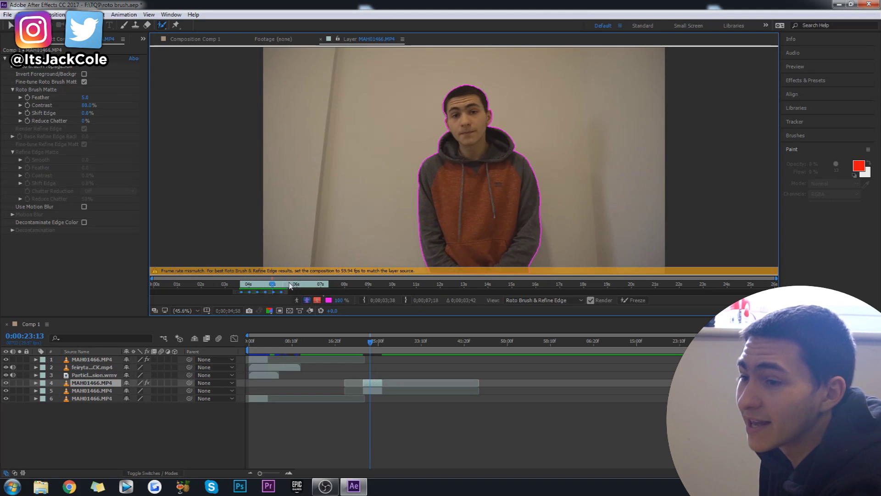
{"action": "key", "text": "Page_Down"}
{"action": "key", "text": "Page_Down"}
{"action": "key", "text": "Page_Down"}
{"action": "key", "text": "Page_Down"}
{"action": "key", "text": "Page_Down"}
{"action": "key", "text": "Page_Down"}
{"action": "key", "text": "Page_Down"}
{"action": "key", "text": "Page_Down"}
{"action": "key", "text": "Page_Down"}
{"action": "key", "text": "Page_Down"}
{"action": "key", "text": "Page_Down"}
{"action": "key", "text": "Page_Down"}
{"action": "key", "text": "Page_Down"}
{"action": "key", "text": "Page_Down"}
{"action": "key", "text": "Page_Down"}
{"action": "key", "text": "Page_Down"}
{"action": "key", "text": "Page_Down"}
{"action": "key", "text": "Page_Down"}
{"action": "key", "text": "Page_Down"}
{"action": "key", "text": "Page_Down"}
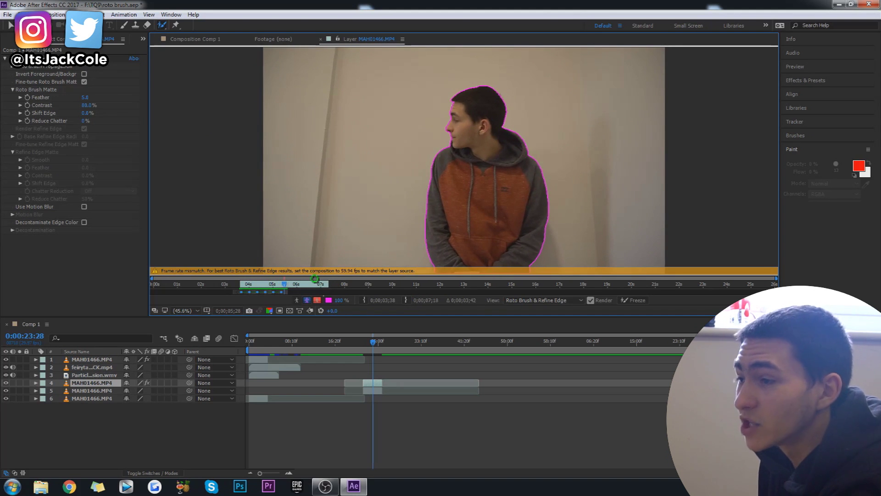
{"action": "key", "text": "Page_Down"}
{"action": "key", "text": "Page_Down"}
{"action": "key", "text": "Page_Down"}
{"action": "key", "text": "Page_Down"}
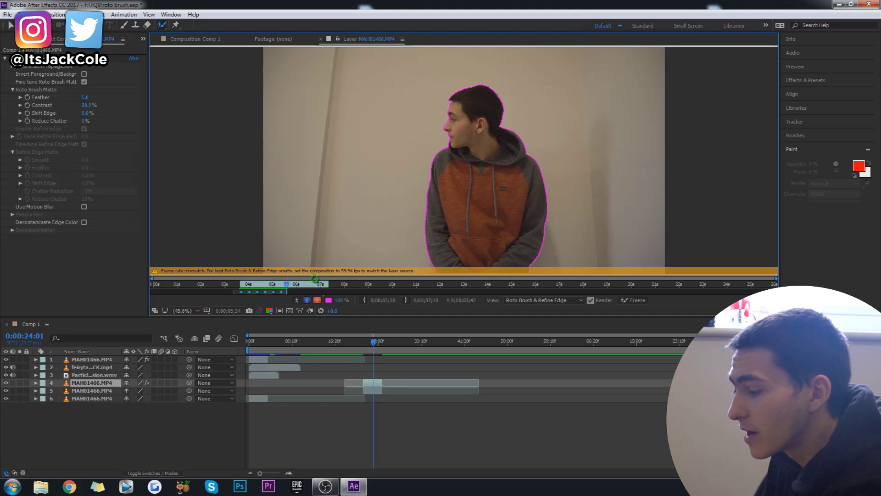
{"action": "key", "text": "Page_Down"}
{"action": "key", "text": "Page_Down"}
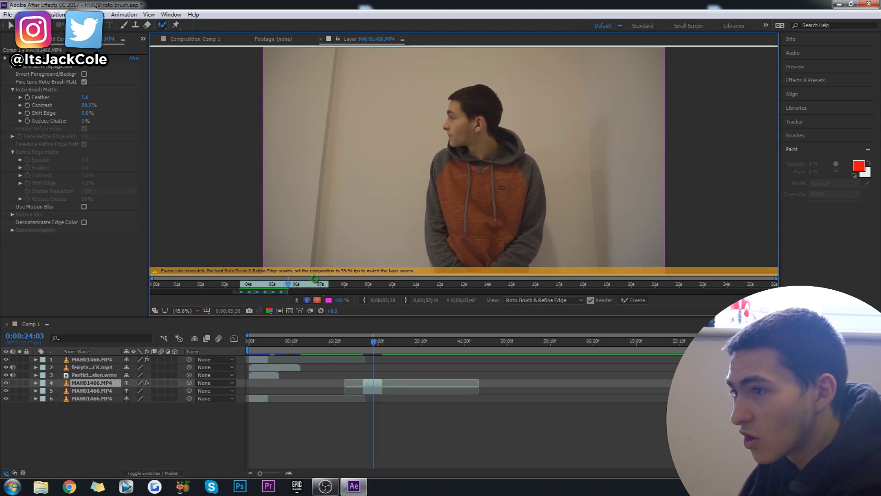
{"action": "mouse_move", "coordinate": [482, 164]}
{"action": "left_mouse_down"}
{"action": "mouse_move", "coordinate": [466, 282]}
{"action": "mouse_move", "coordinate": [470, 257]}
{"action": "left_mouse_up"}
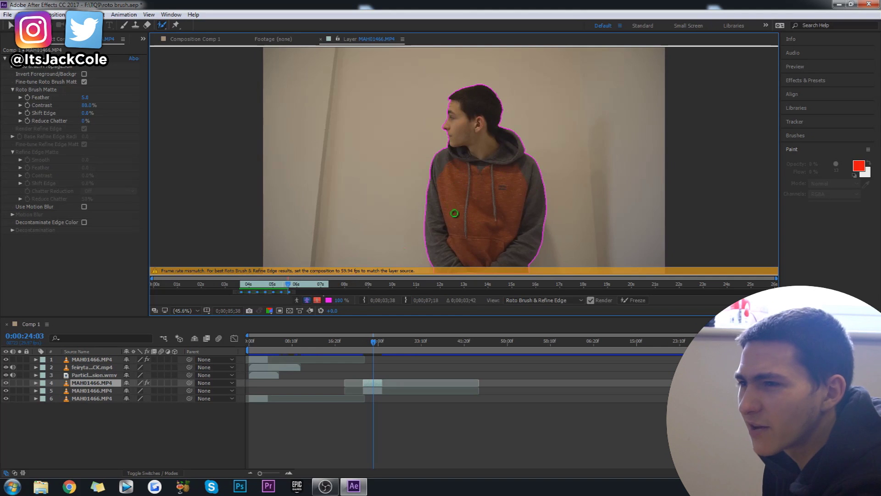
- Paint the body back into the matte on an earlier frame and loop playback to review
{"action": "key", "text": "Home"}
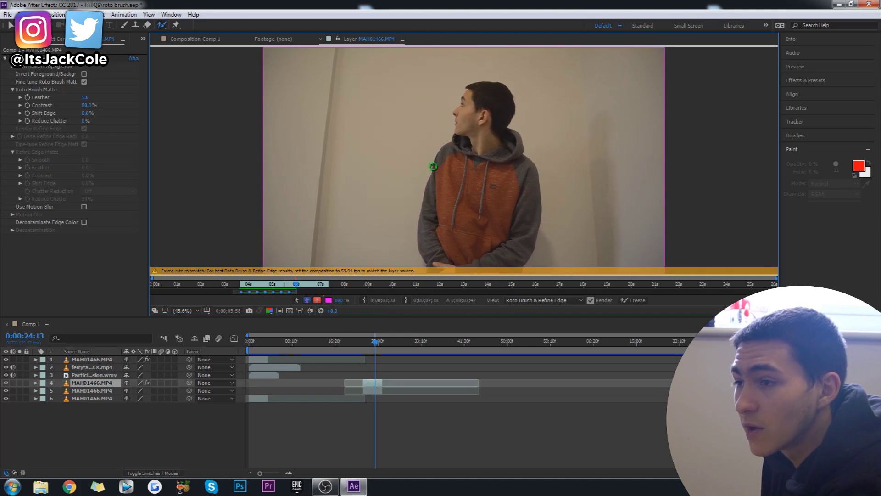
{"action": "left_click_drag", "start_coordinate": [475, 139], "coordinate": [467, 278]}
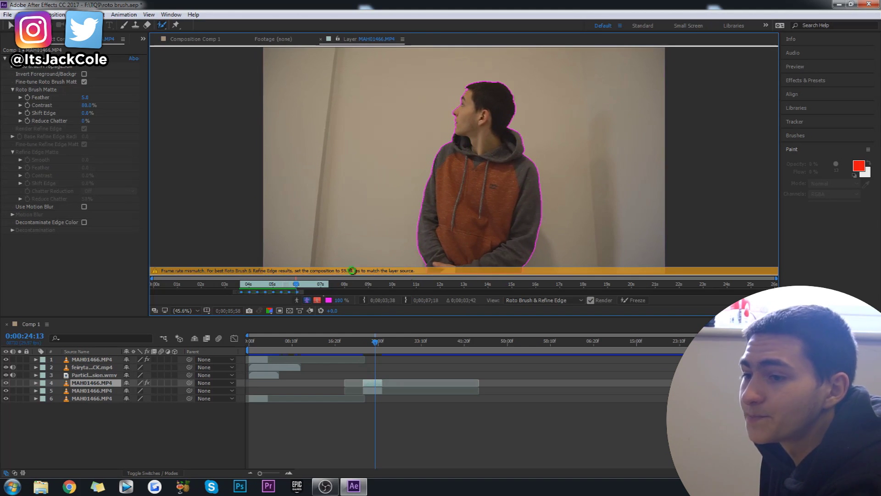
{"action": "key", "text": "space"}
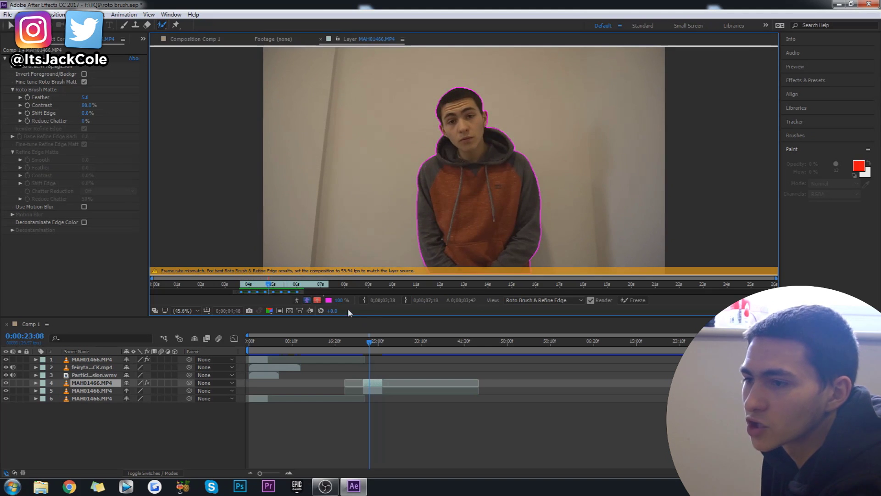
{"action": "left_click", "coordinate": [277, 283]}
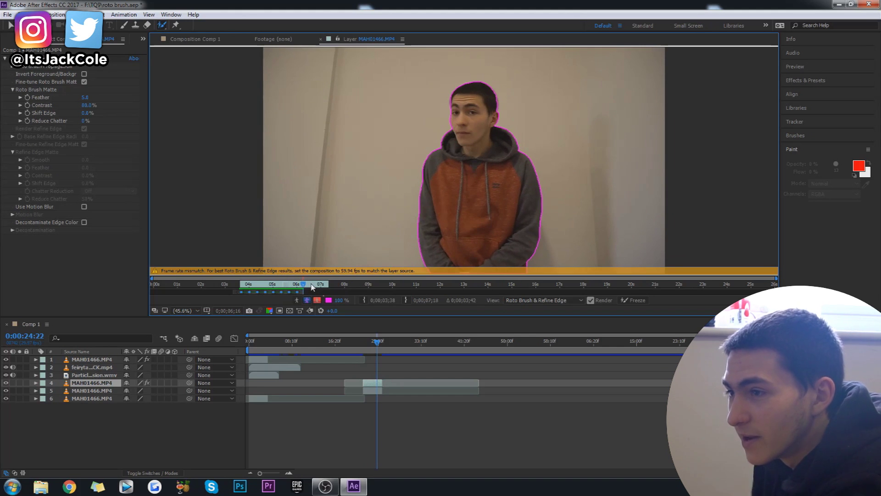
- Paint the body into the matte and step back and forth checking the outline
{"action": "left_click_drag", "start_coordinate": [480, 154], "coordinate": [476, 275]}
{"action": "key", "text": "Page_Up"}
{"action": "key", "text": "Page_Up"}
{"action": "key", "text": "Page_Up"}
{"action": "key", "text": "Page_Up"}
{"action": "key", "text": "Page_Up"}
{"action": "key", "text": "Page_Up"}
{"action": "key", "text": "Page_Up"}
{"action": "key", "text": "Page_Up"}
{"action": "key", "text": "Page_Up"}
{"action": "key", "text": "Page_Up"}
{"action": "key", "text": "Page_Up"}
{"action": "key", "text": "Page_Up"}
{"action": "key", "text": "Page_Up"}
{"action": "key", "text": "Page_Up"}
{"action": "key", "text": "Page_Up"}
{"action": "key", "text": "Page_Up"}
{"action": "key", "text": "Page_Up"}
{"action": "key", "text": "Page_Up"}
{"action": "key", "text": "Page_Up"}
{"action": "key", "text": "Page_Up"}
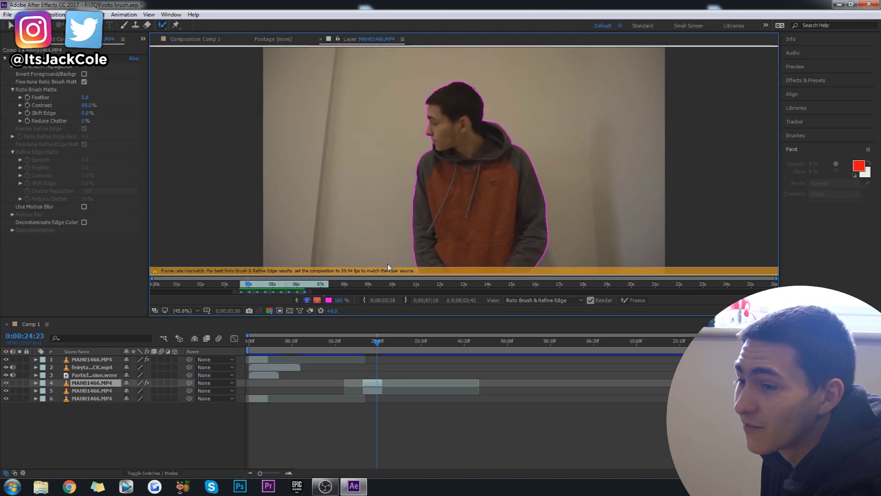
{"action": "key", "text": "Page_Down"}
{"action": "key", "text": "Page_Down"}
{"action": "key", "text": "Page_Down"}
{"action": "key", "text": "Page_Down"}
{"action": "key", "text": "Page_Down"}
{"action": "key", "text": "Page_Down"}
{"action": "key", "text": "Page_Down"}
{"action": "key", "text": "Page_Down"}
{"action": "key", "text": "Page_Down"}
{"action": "key", "text": "Page_Down"}
{"action": "key", "text": "Page_Down"}
{"action": "key", "text": "Page_Down"}
{"action": "key", "text": "Page_Down"}
{"action": "key", "text": "Page_Down"}
{"action": "key", "text": "Page_Down"}
{"action": "key", "text": "Page_Down"}
{"action": "key", "text": "Page_Down"}
{"action": "key", "text": "Page_Down"}
{"action": "key", "text": "Page_Down"}
{"action": "key", "text": "Page_Down"}
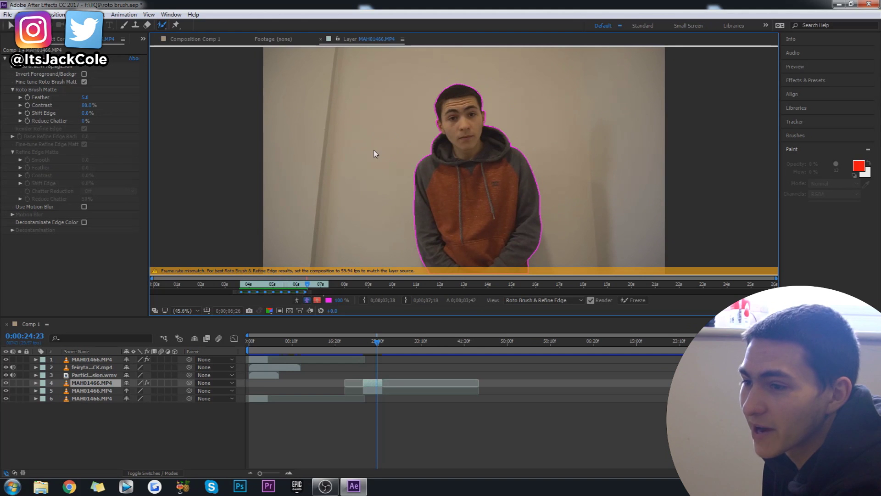
{"action": "key", "text": "Page_Down"}
{"action": "key", "text": "Page_Down"}
{"action": "key", "text": "Page_Down"}
{"action": "key", "text": "Page_Down"}
{"action": "key", "text": "Page_Down"}
{"action": "key", "text": "Page_Down"}
{"action": "key", "text": "Page_Down"}
{"action": "key", "text": "Page_Down"}
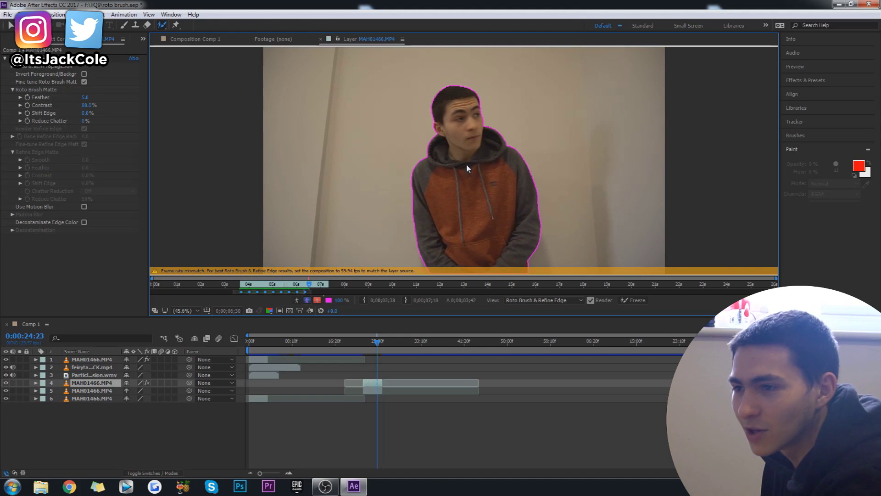
{"action": "key", "text": "Page_Up"}
{"action": "key", "text": "Page_Up"}
{"action": "key", "text": "Page_Up"}
{"action": "key", "text": "Page_Up"}
{"action": "key", "text": "Page_Up"}
{"action": "key", "text": "Page_Up"}
{"action": "key", "text": "Page_Up"}
{"action": "key", "text": "Page_Up"}
{"action": "key", "text": "Page_Up"}
{"action": "key", "text": "Page_Up"}
{"action": "key", "text": "Page_Up"}
{"action": "key", "text": "Page_Up"}
{"action": "key", "text": "Page_Up"}
{"action": "key", "text": "Page_Up"}
{"action": "key", "text": "Page_Up"}
{"action": "key", "text": "Page_Up"}
{"action": "key", "text": "Page_Up"}
{"action": "key", "text": "Page_Up"}
{"action": "key", "text": "Page_Up"}
{"action": "key", "text": "Page_Up"}
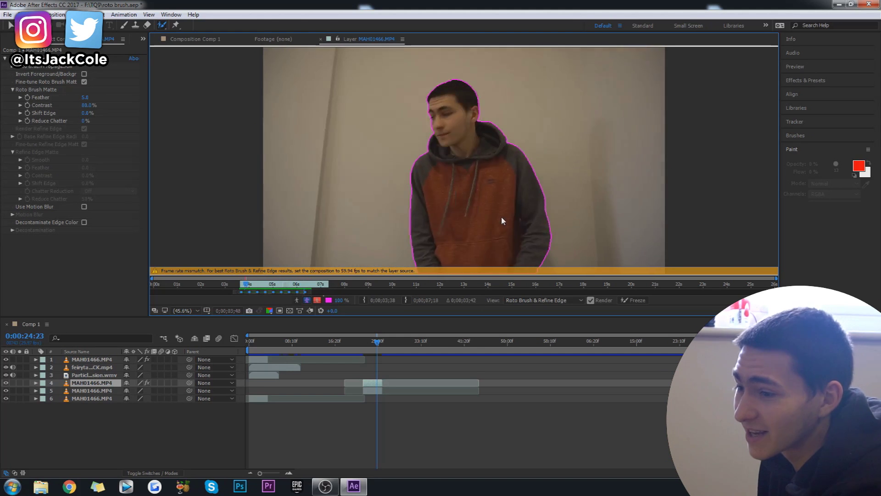
{"action": "key", "text": "Page_Up"}
{"action": "key", "text": "Page_Up"}
{"action": "key", "text": "Page_Up"}
{"action": "key", "text": "Page_Up"}
{"action": "key", "text": "Page_Up"}
{"action": "key", "text": "Page_Up"}
{"action": "key", "text": "Page_Up"}
{"action": "key", "text": "Page_Up"}
{"action": "key", "text": "Page_Up"}
{"action": "key", "text": "Page_Up"}
{"action": "key", "text": "Page_Up"}
{"action": "key", "text": "Page_Up"}
{"action": "key", "text": "Page_Up"}
{"action": "key", "text": "Page_Up"}
{"action": "key", "text": "Page_Up"}
{"action": "key", "text": "Page_Up"}
{"action": "key", "text": "Page_Up"}
{"action": "key", "text": "Page_Up"}
{"action": "key", "text": "Page_Up"}
{"action": "key", "text": "Page_Up"}
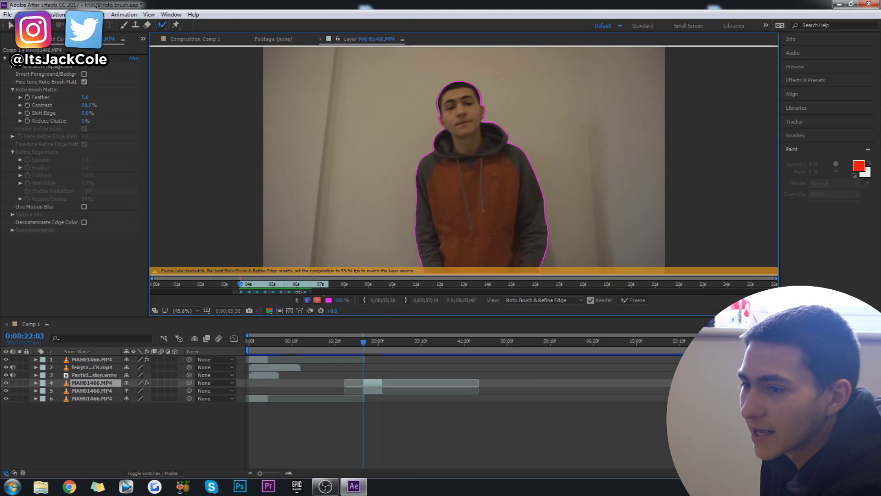
- Mark the person as foreground on the first frame lacking an outline, then play to the span's end
{"action": "left_click", "coordinate": [310, 285]}
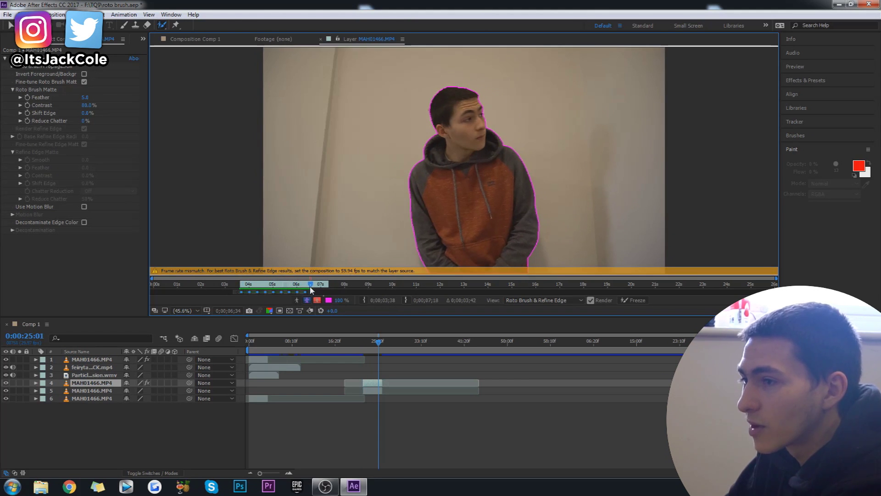
{"action": "key", "text": "Page_Down"}
{"action": "key", "text": "Page_Down"}
{"action": "key", "text": "Page_Down"}
{"action": "key", "text": "Page_Down"}
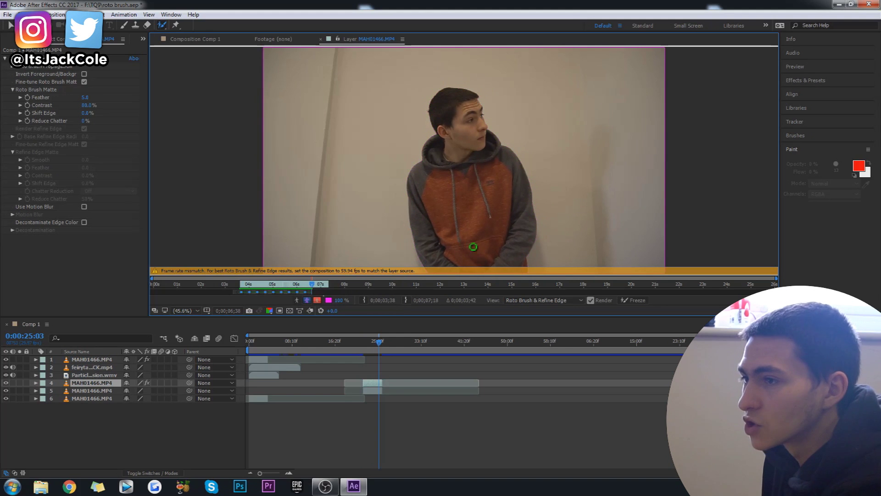
{"action": "left_click_drag", "start_coordinate": [458, 134], "coordinate": [458, 271]}
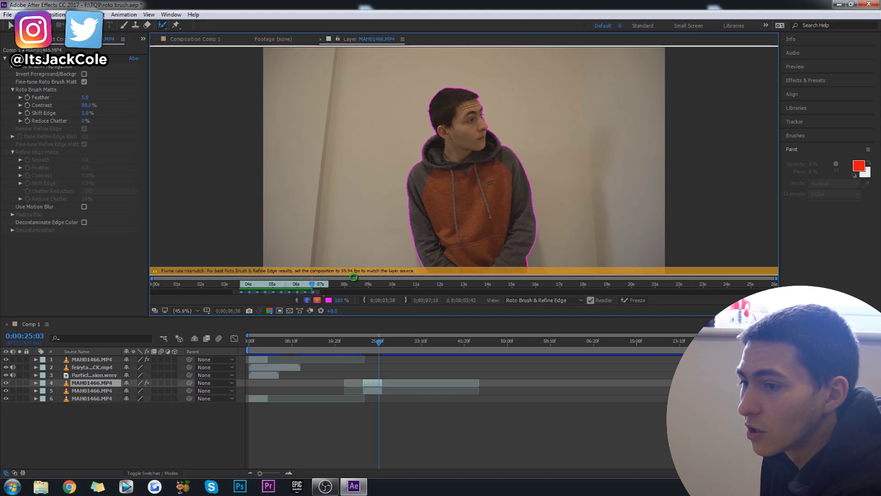
{"action": "key", "text": "Page_Up"}
{"action": "key", "text": "Page_Up"}
{"action": "key", "text": "Page_Up"}
{"action": "key", "text": "Page_Up"}
{"action": "key", "text": "Page_Up"}
{"action": "key", "text": "Page_Up"}
{"action": "key", "text": "Page_Up"}
{"action": "key", "text": "Page_Up"}
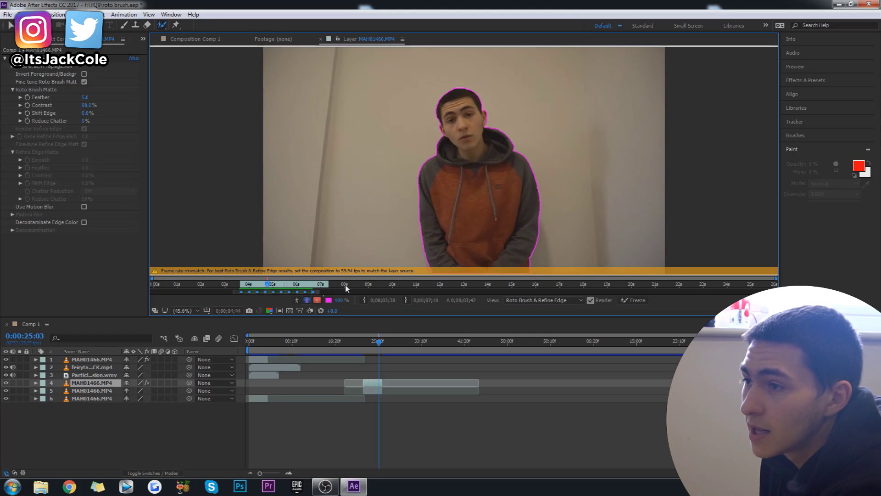
{"action": "key", "text": "space"}
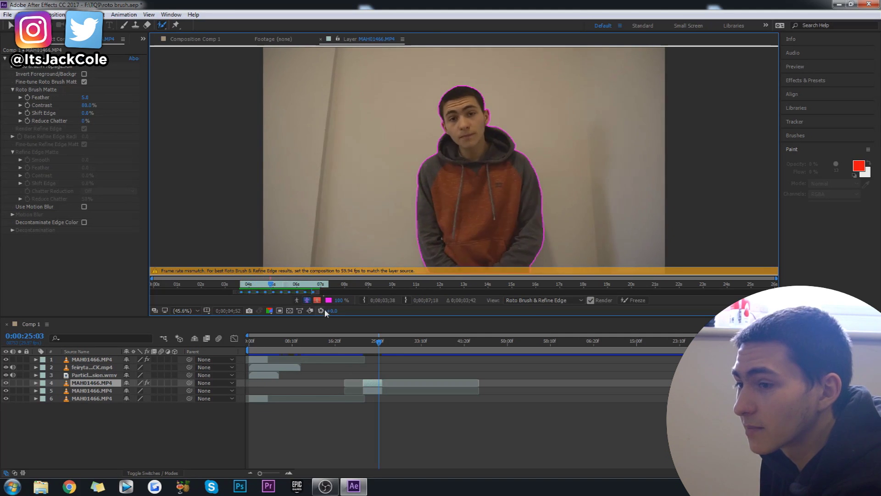
{"action": "left_click", "coordinate": [314, 288]}
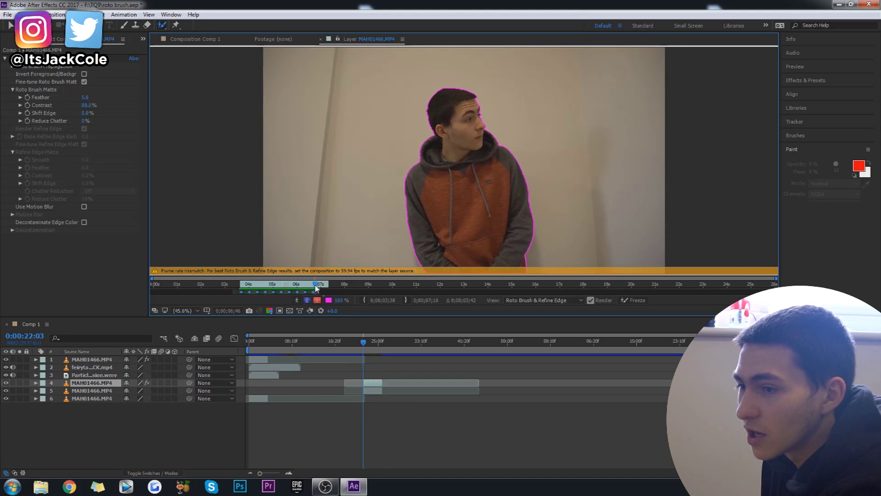
{"action": "key", "text": "ctrl+Down"}
{"action": "key", "text": "Page_Down"}
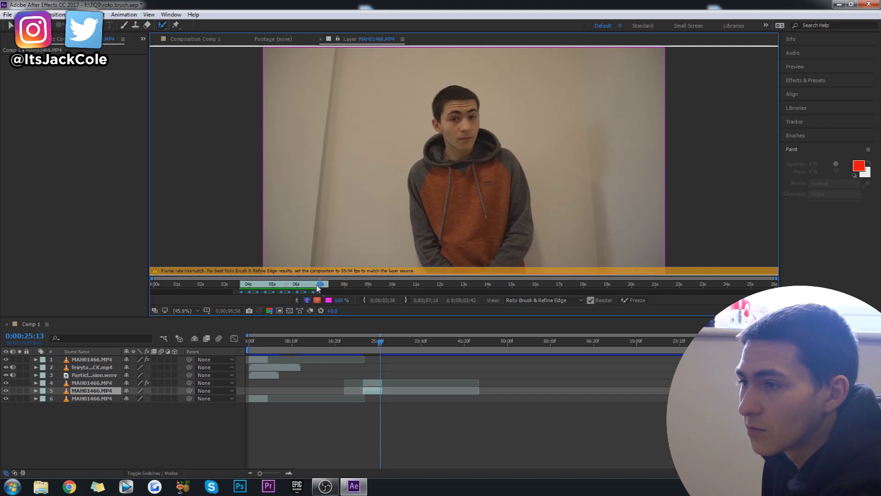
- Add a foreground stroke on the person and play the layer twice to review the matte to about 07;14
{"action": "left_click_drag", "start_coordinate": [461, 257], "coordinate": [461, 257]}
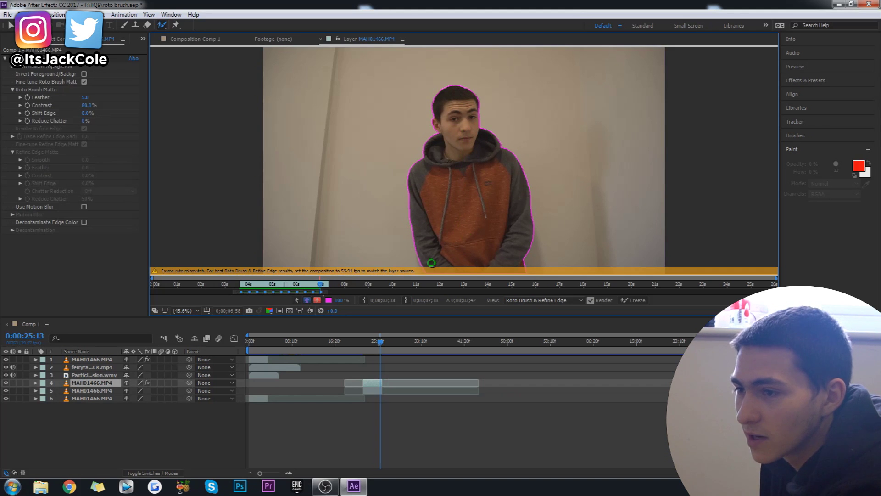
{"action": "key", "text": "space"}
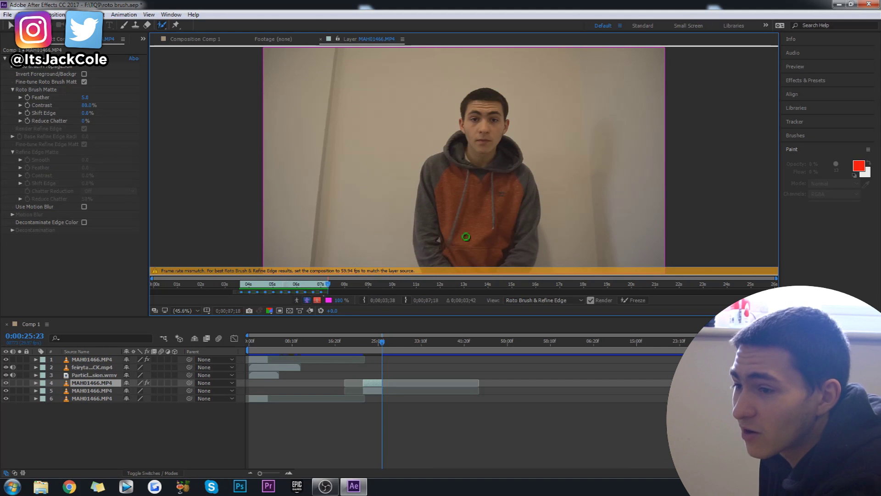
{"action": "key", "text": "space"}
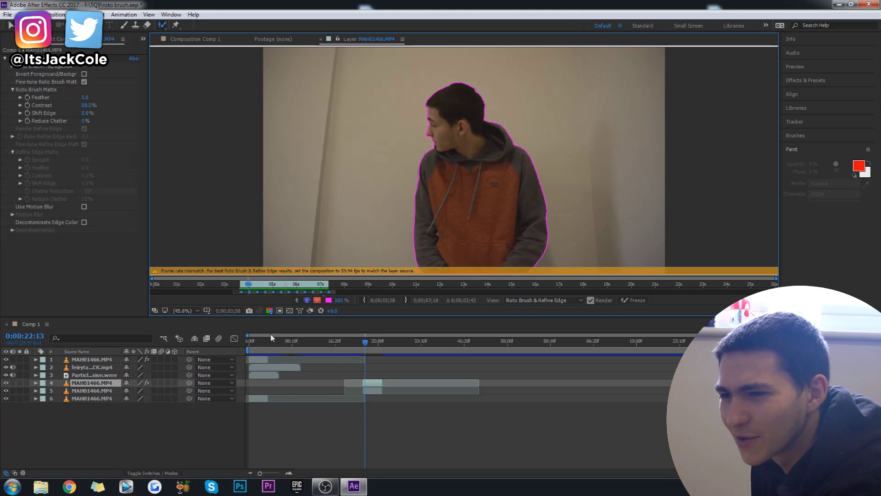
{"action": "left_click_drag", "start_coordinate": [365, 345], "coordinate": [365, 345]}
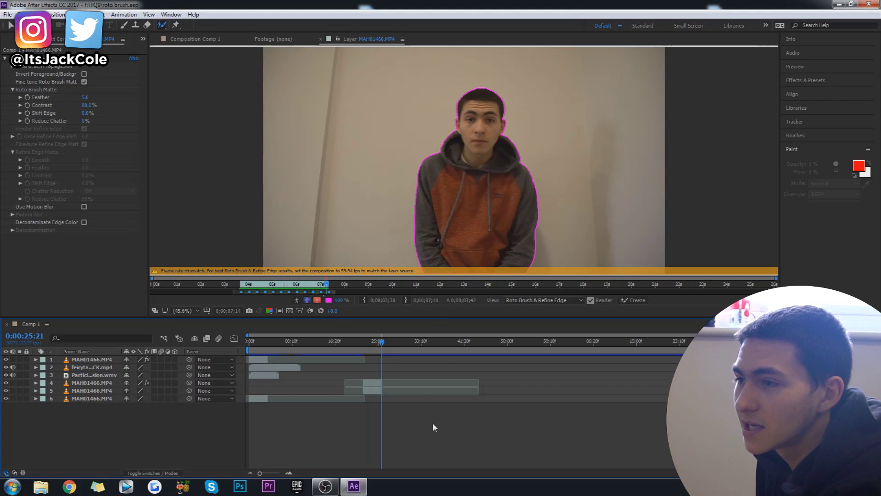
- Switch the viewer from the roto layer back to the Comp 1 composition
{"action": "left_click", "coordinate": [196, 41]}
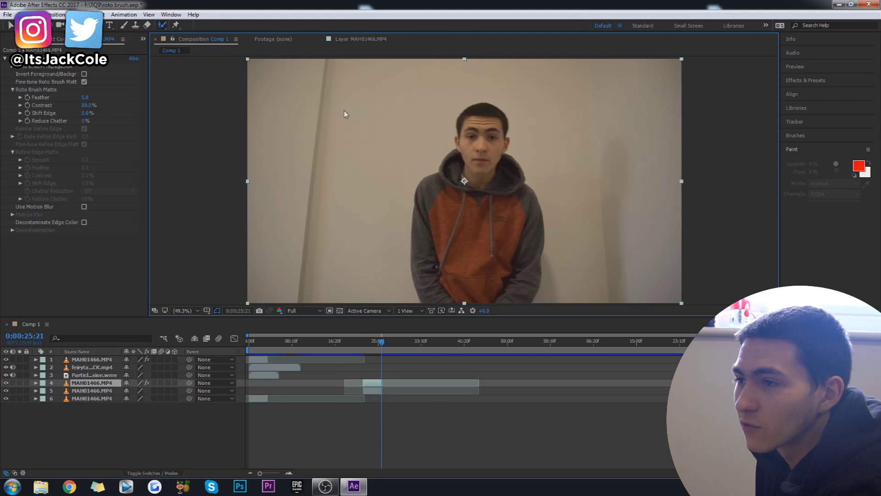
- Hide background layer 5, preview the cut-out person playing on black, then bring up Explorer
{"action": "left_click", "coordinate": [374, 345]}
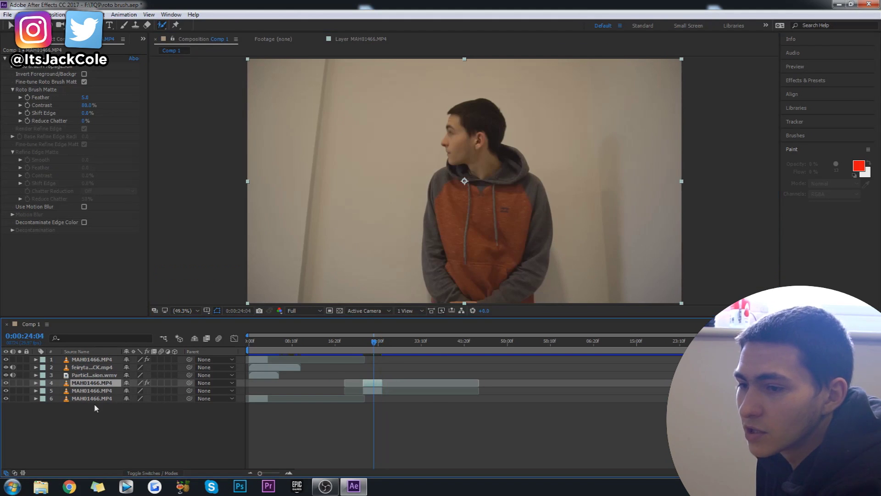
{"action": "left_click", "coordinate": [6, 391]}
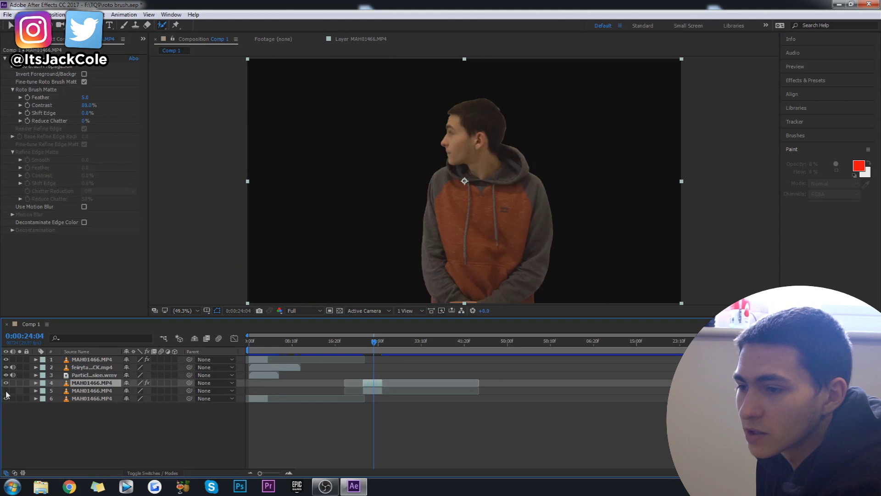
{"action": "left_click", "coordinate": [363, 342]}
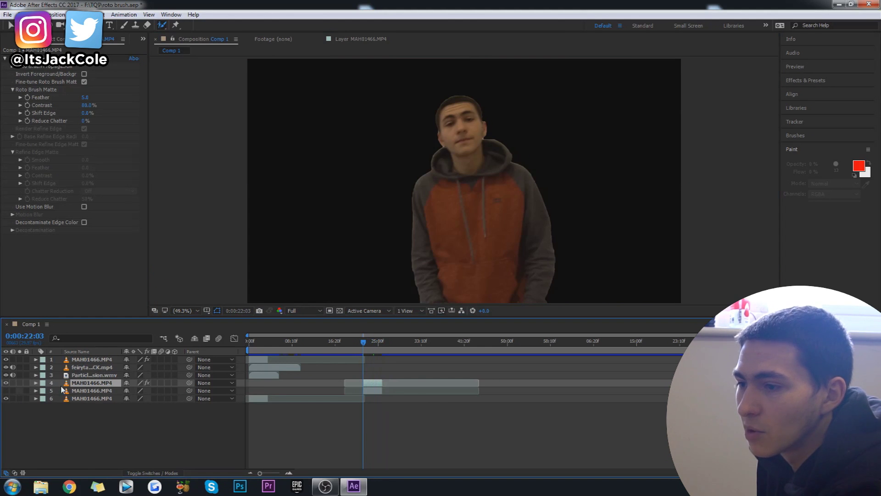
{"action": "key", "text": "space"}
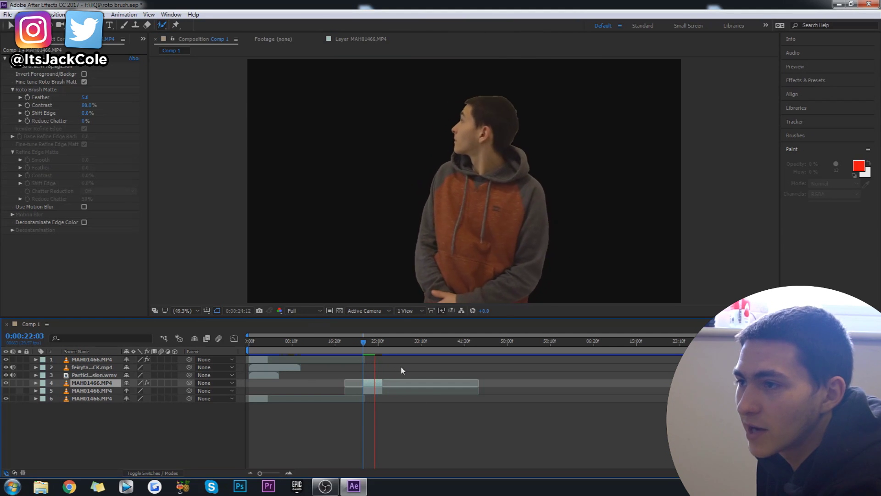
{"action": "key", "text": "space"}
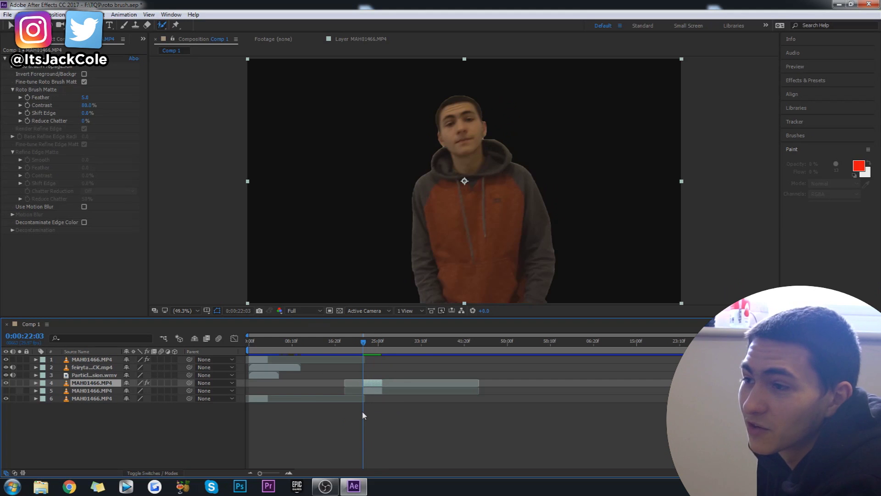
{"action": "key", "text": "space"}
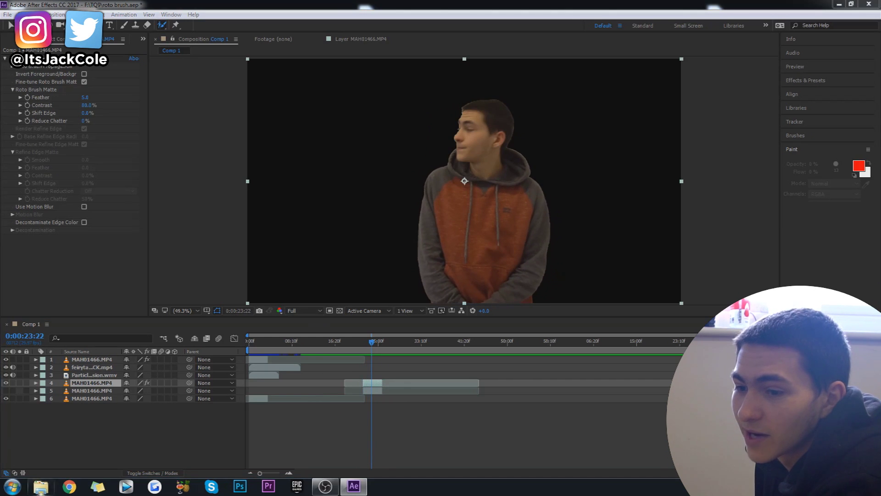
{"action": "left_click", "coordinate": [41, 486]}
- Maximize Explorer and open Desktop > Simply Delicious > Overlays_effects
{"action": "double_click", "coordinate": [264, 14]}
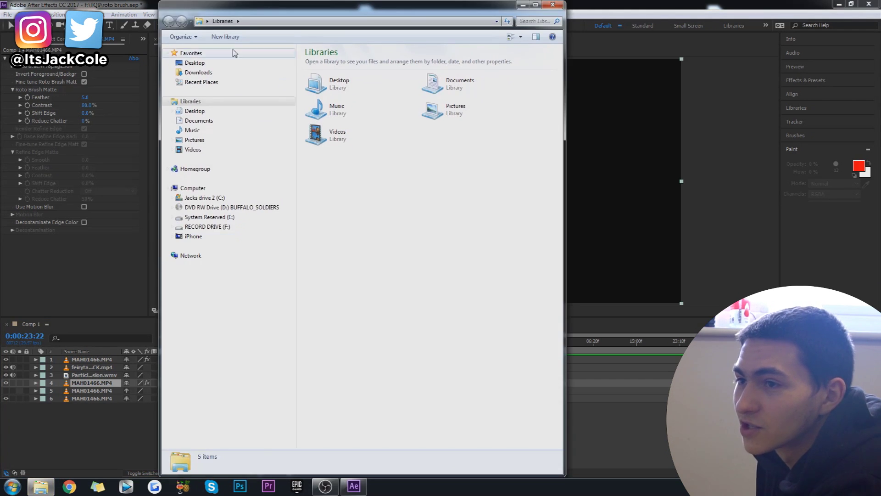
{"action": "left_click", "coordinate": [222, 62]}
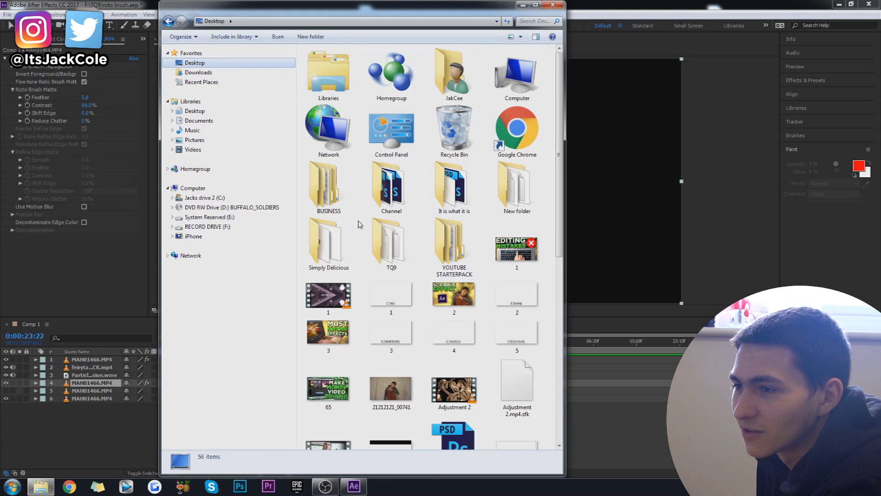
{"action": "double_click", "coordinate": [347, 238]}
{"action": "left_click", "coordinate": [414, 209]}
{"action": "scroll", "coordinate": [450, 291], "scroll_direction": "down", "scroll_amount": 3}
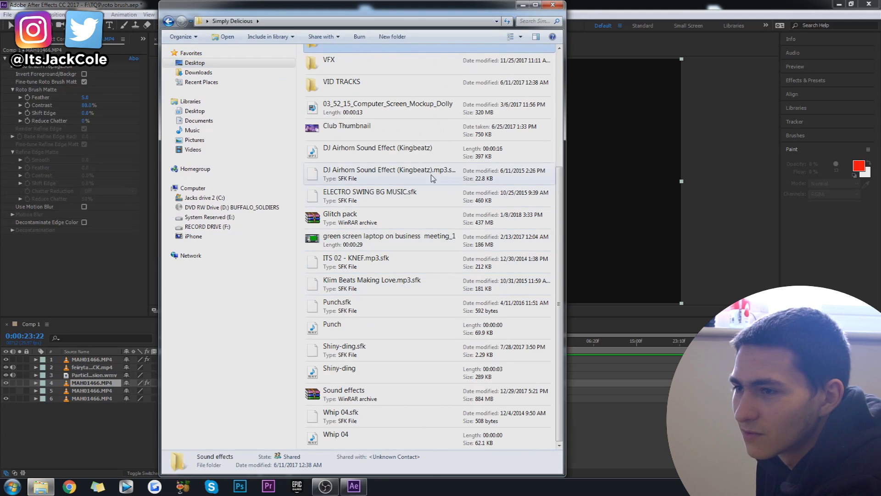
{"action": "left_click", "coordinate": [390, 377]}
{"action": "scroll", "coordinate": [400, 349], "scroll_direction": "up", "scroll_amount": 3}
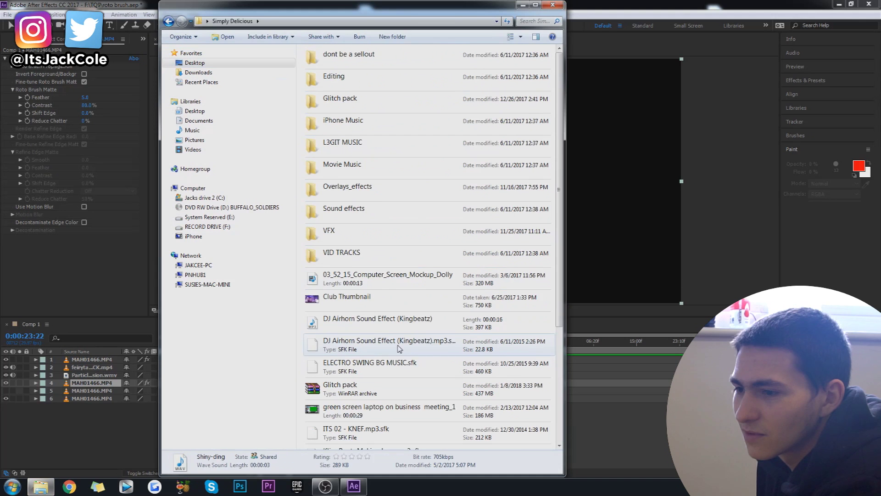
{"action": "left_click", "coordinate": [359, 186]}
{"action": "double_click", "coordinate": [357, 188]}
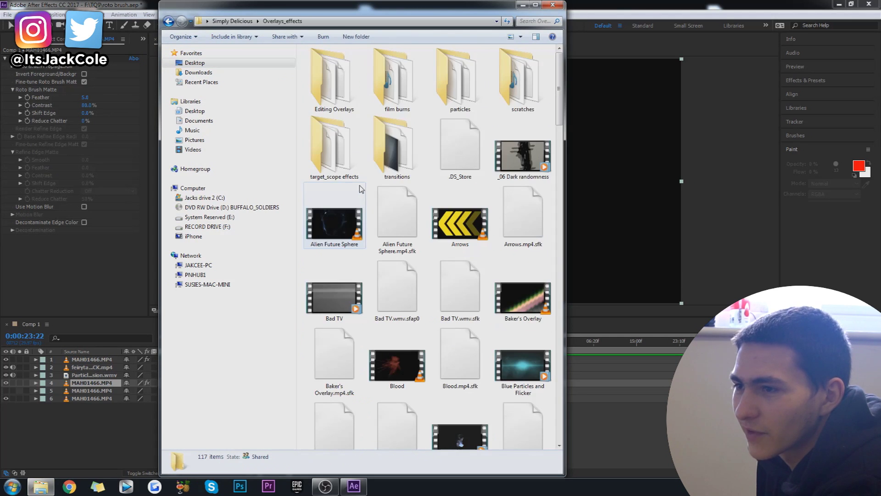
- Browse the overlay clips and drag Green Particles and Flicker into After Effects
{"action": "left_click", "coordinate": [461, 147]}
{"action": "left_click", "coordinate": [361, 220]}
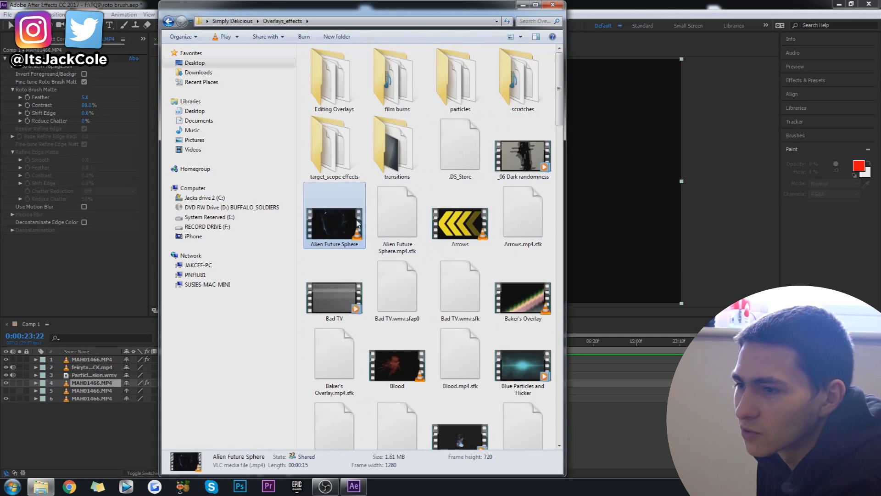
{"action": "scroll", "coordinate": [357, 224], "scroll_direction": "down", "scroll_amount": 10}
{"action": "scroll", "coordinate": [440, 246], "scroll_direction": "up", "scroll_amount": 6}
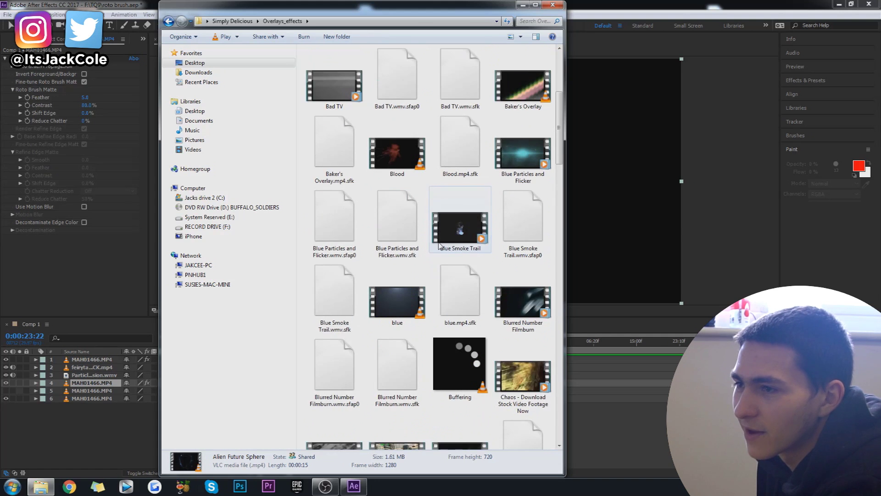
{"action": "scroll", "coordinate": [438, 327], "scroll_direction": "down", "scroll_amount": 5}
{"action": "left_click", "coordinate": [388, 333]}
{"action": "left_click", "coordinate": [468, 332]}
{"action": "scroll", "coordinate": [417, 292], "scroll_direction": "up", "scroll_amount": 3}
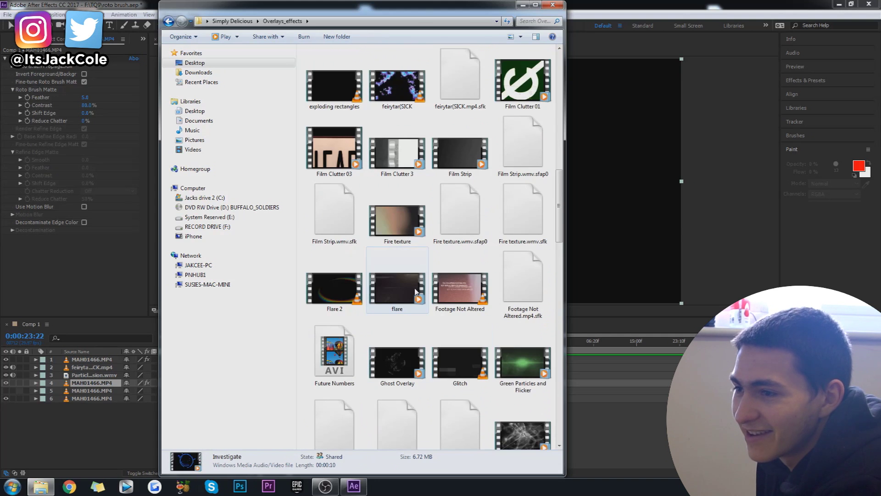
{"action": "left_click", "coordinate": [464, 358]}
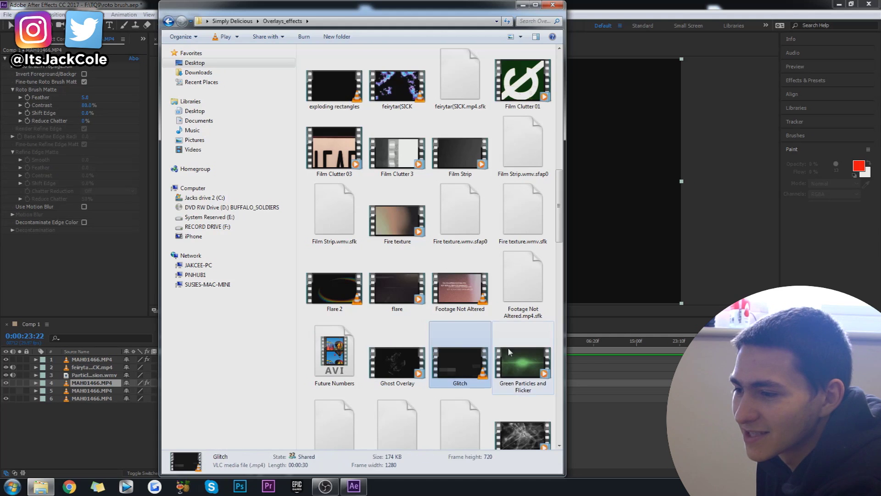
{"action": "left_click", "coordinate": [519, 358]}
{"action": "left_click_drag", "start_coordinate": [519, 358], "coordinate": [561, 431]}
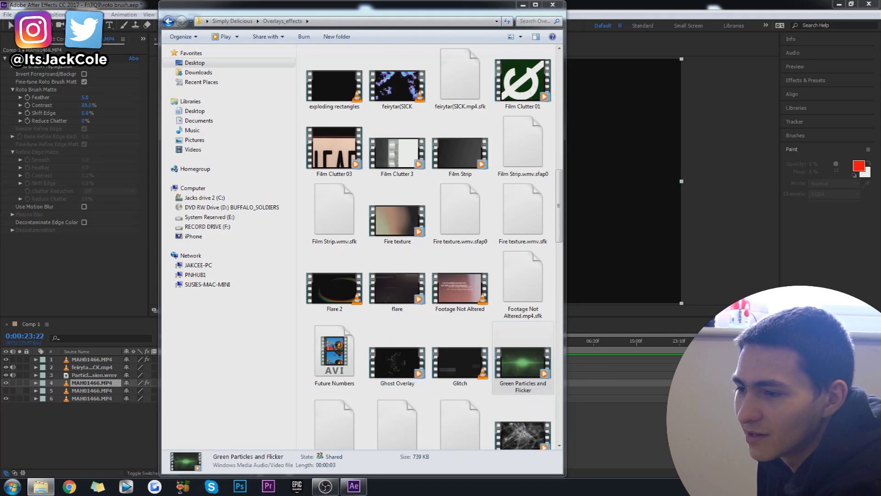
{"action": "left_click", "coordinate": [139, 424]}
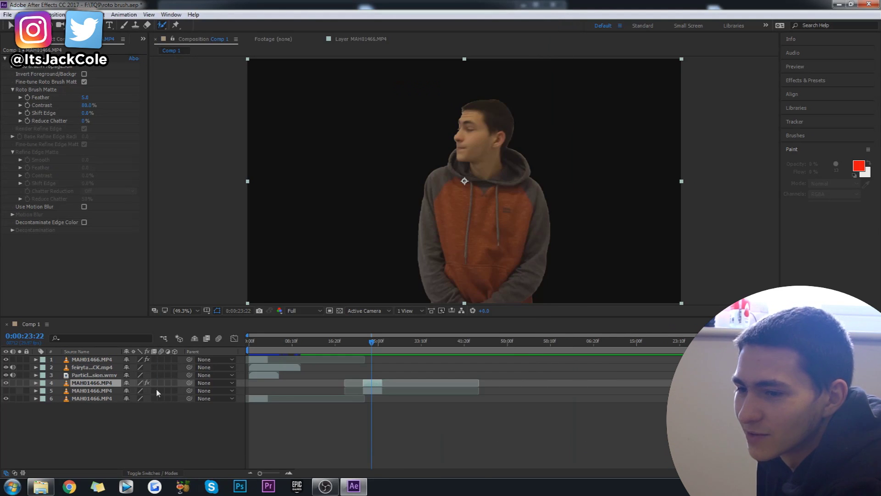
- Place the Green Particles layer beneath the roto person, start it at the playhead, and scale it to fill the frame
{"action": "left_click_drag", "start_coordinate": [92, 361], "coordinate": [93, 398]}
{"action": "left_click_drag", "start_coordinate": [294, 391], "coordinate": [371, 407]}
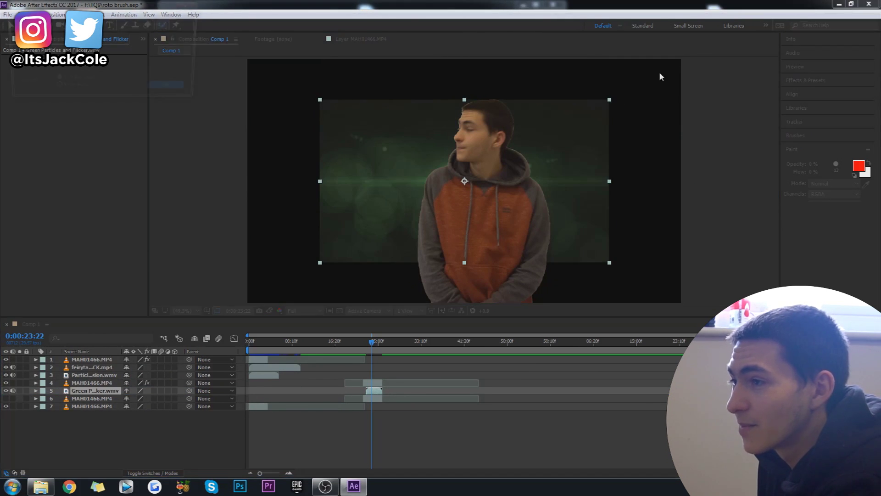
{"action": "left_click", "coordinate": [173, 89]}
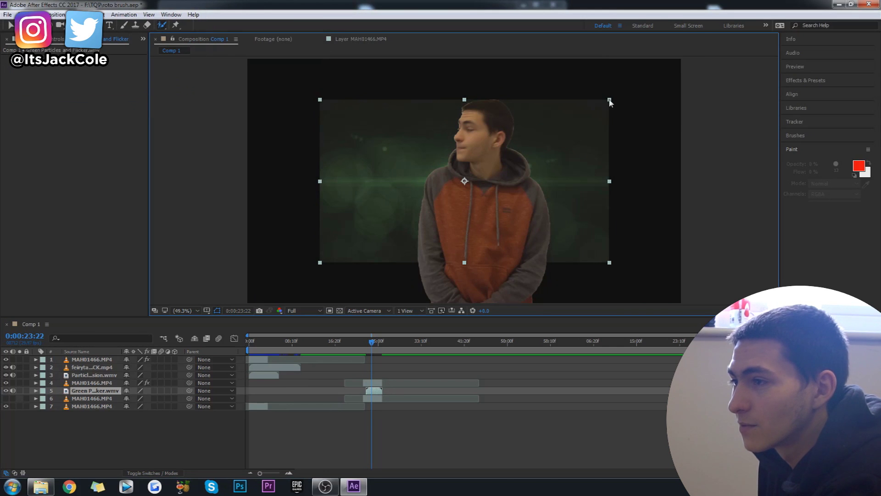
{"action": "left_click_drag", "start_coordinate": [610, 100], "coordinate": [706, 60]}
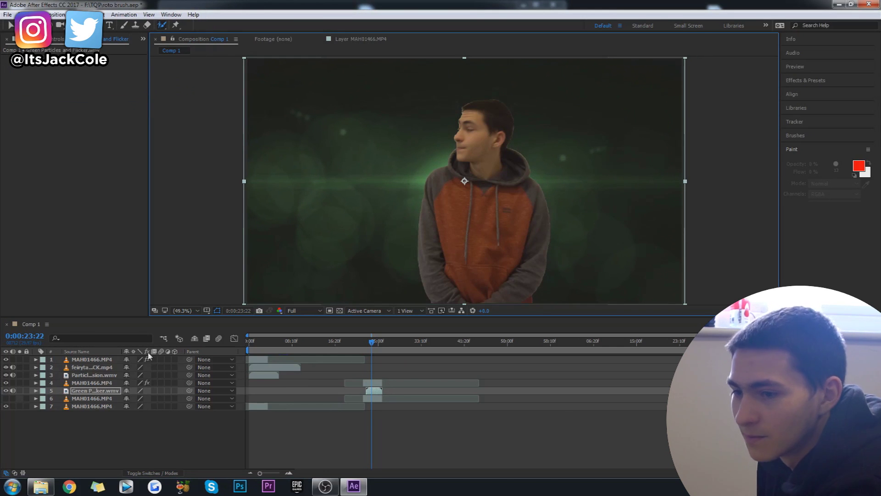
- Align the particles' start exactly to 0:00:22:03 and preview the composition
{"action": "left_click_drag", "start_coordinate": [369, 348], "coordinate": [368, 353]}
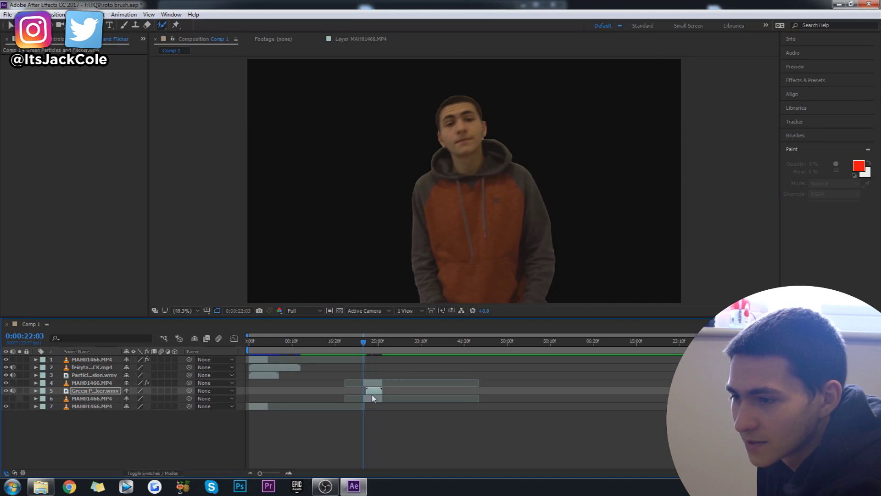
{"action": "left_click_drag", "start_coordinate": [370, 396], "coordinate": [367, 395]}
{"action": "key", "text": "space"}
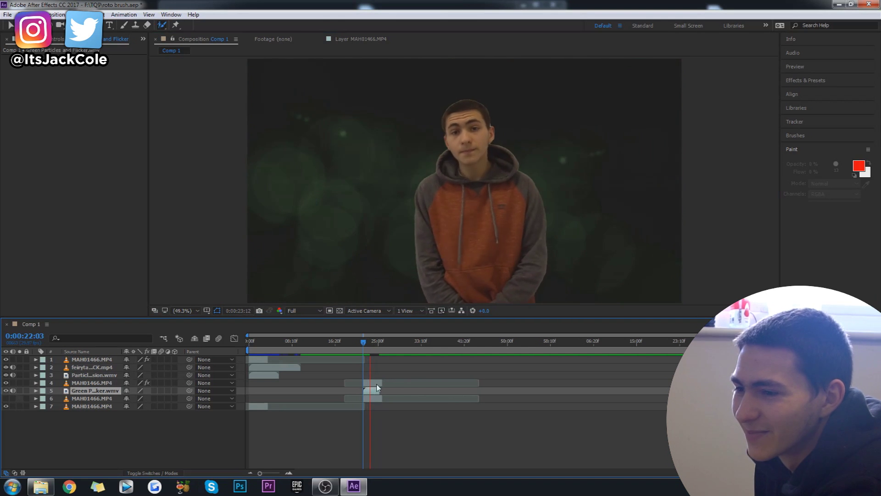
{"action": "key", "text": "space"}
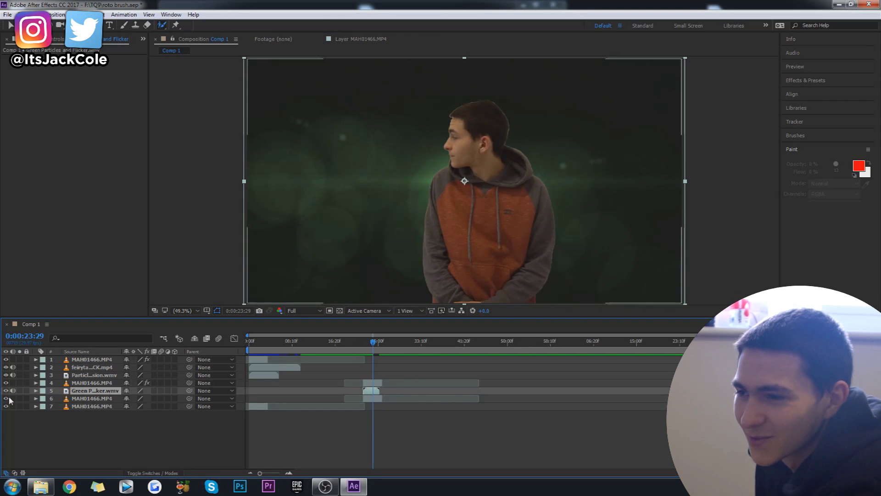
- Set the green particles layer's blending mode to Add
{"action": "right_click", "coordinate": [374, 395]}
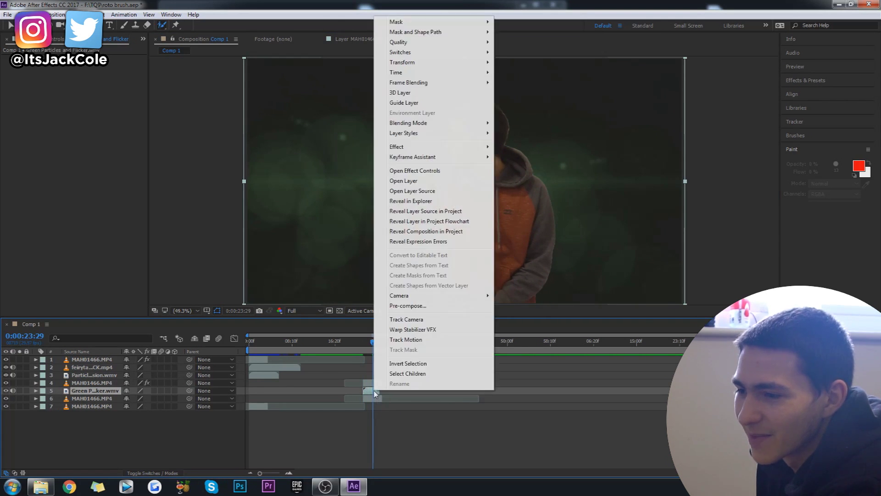
{"action": "mouse_move", "coordinate": [467, 147]}
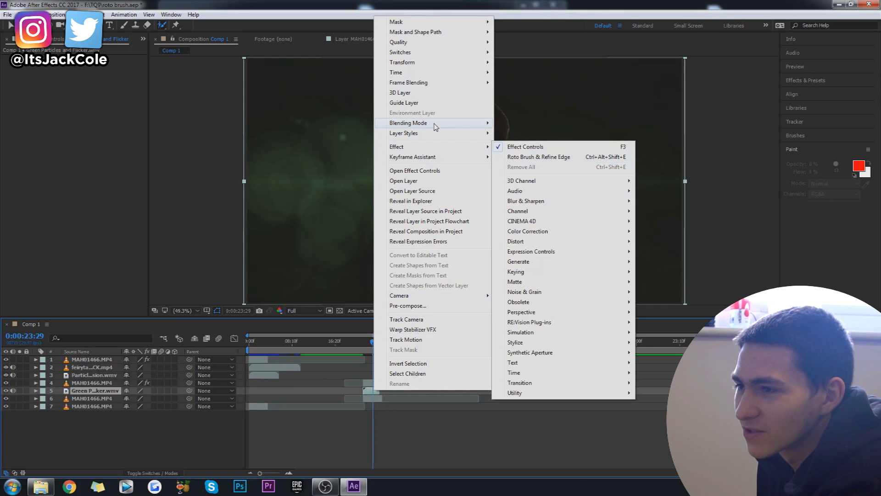
{"action": "mouse_move", "coordinate": [458, 127]}
{"action": "left_click", "coordinate": [517, 198]}
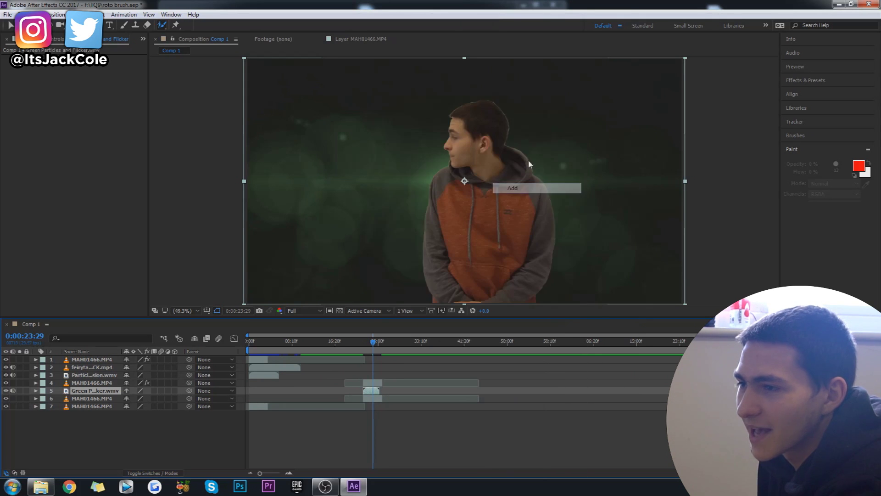
- Preview the blend from 0:00:22:03, then return to the Overlays_effects folder in Explorer
{"action": "left_click", "coordinate": [363, 341]}
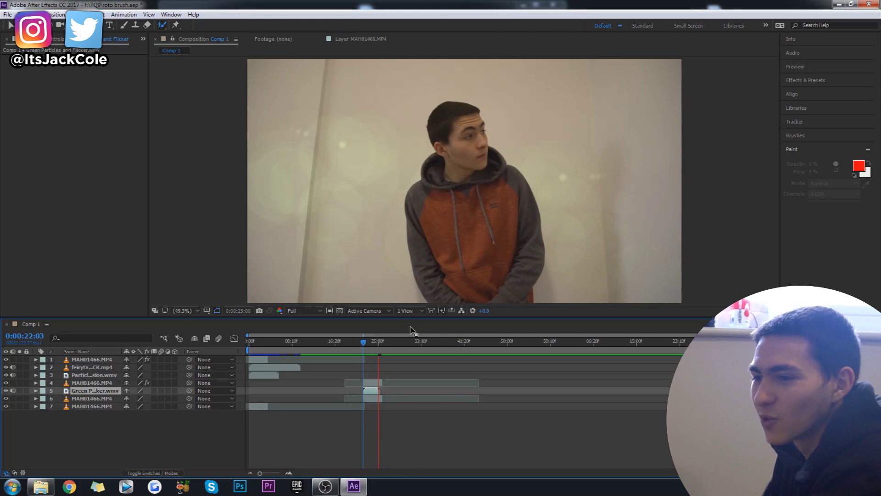
{"action": "left_click", "coordinate": [378, 342]}
{"action": "left_click", "coordinate": [365, 342]}
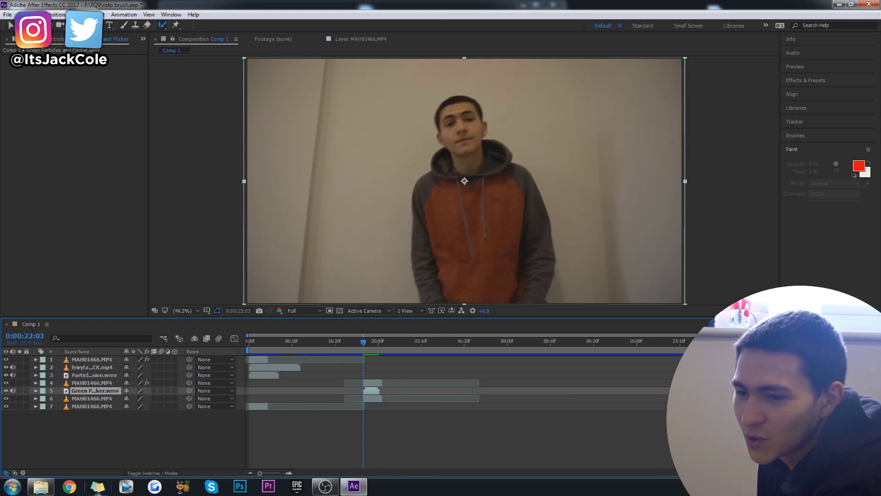
{"action": "left_click", "coordinate": [41, 486]}
- Browse the Overlays_effects clips and subfolders, including film burns and transitions
{"action": "left_click", "coordinate": [459, 289]}
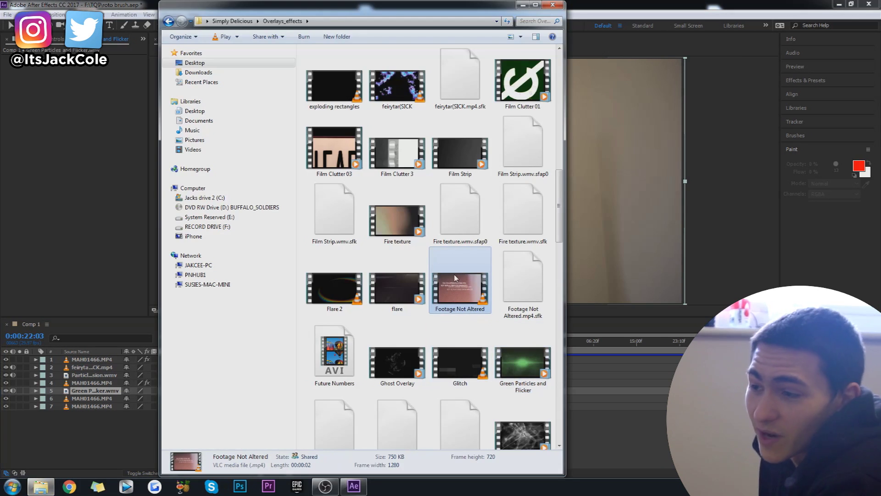
{"action": "left_click_drag", "start_coordinate": [455, 278], "coordinate": [523, 400]}
{"action": "left_click", "coordinate": [459, 363]}
{"action": "scroll", "coordinate": [490, 349], "scroll_direction": "down", "scroll_amount": 5}
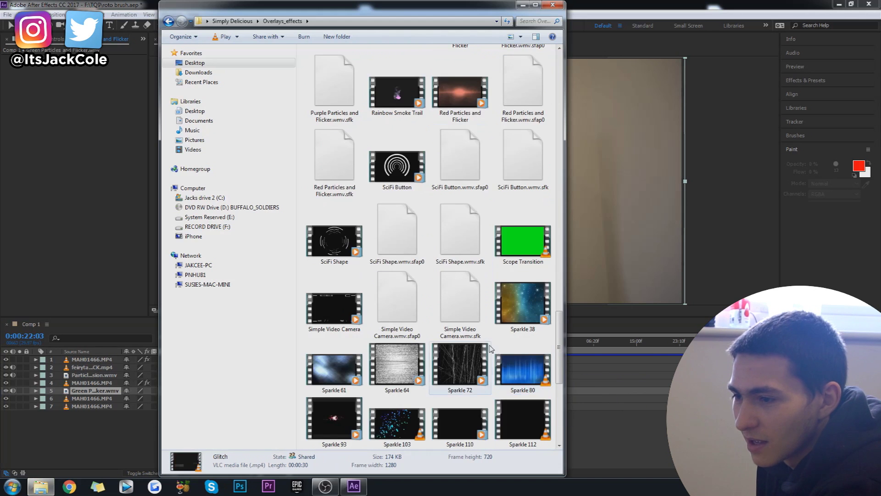
{"action": "scroll", "coordinate": [490, 349], "scroll_direction": "down", "scroll_amount": 5}
{"action": "left_click", "coordinate": [452, 404]}
{"action": "scroll", "coordinate": [447, 413], "scroll_direction": "up", "scroll_amount": 15}
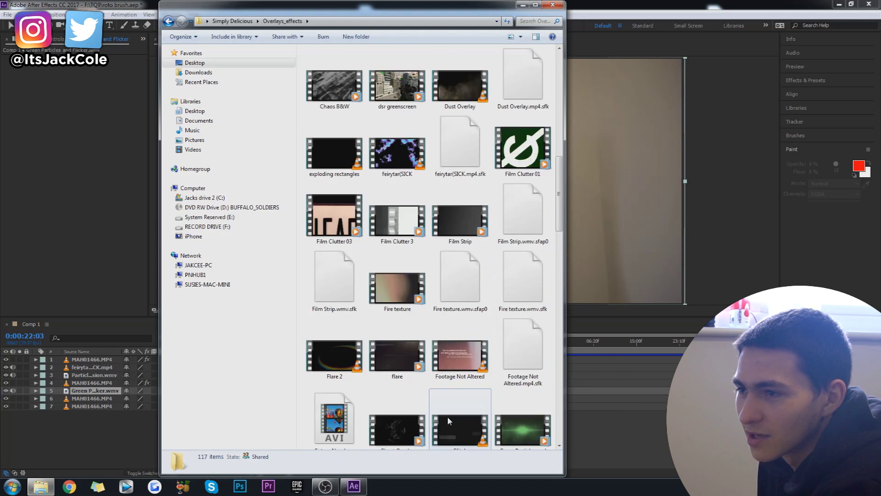
{"action": "left_click", "coordinate": [346, 90]}
{"action": "left_click", "coordinate": [385, 88]}
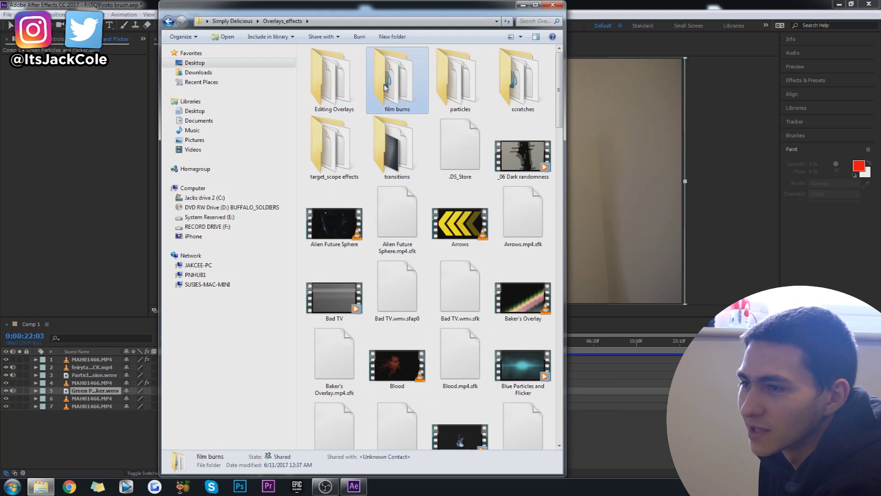
{"action": "double_click", "coordinate": [380, 144]}
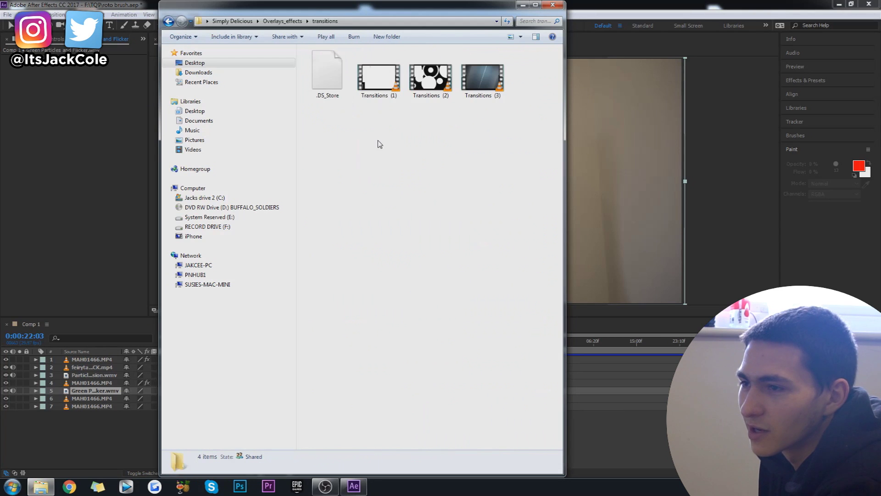
{"action": "left_click", "coordinate": [283, 21]}
- Open Editing Overlays and drag BG Fire into the After Effects timeline
{"action": "double_click", "coordinate": [335, 87]}
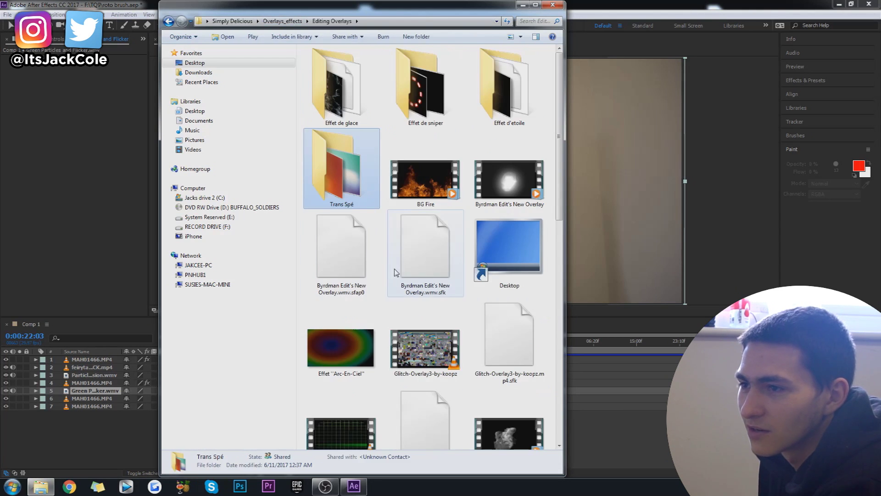
{"action": "left_click_drag", "start_coordinate": [423, 207], "coordinate": [618, 433]}
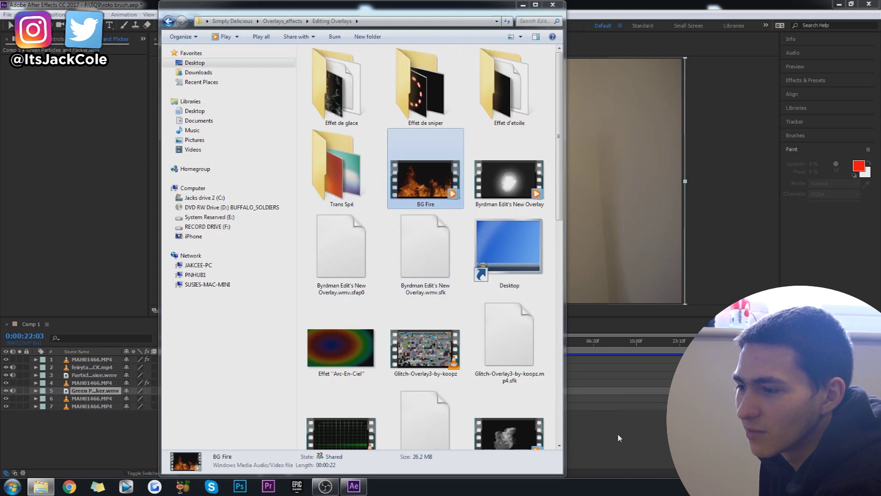
{"action": "left_click", "coordinate": [88, 420]}
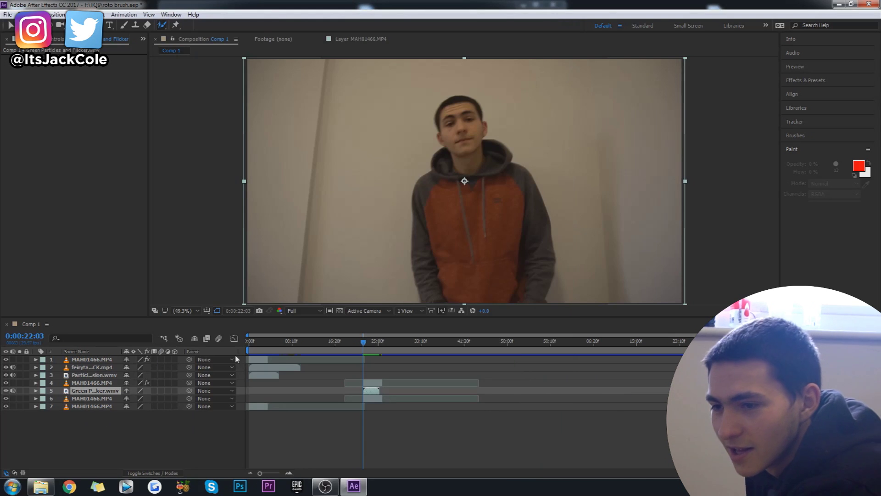
- Move BG Fire to layer 5, start it at 0:00:22:03, and scale it to fill the frame
{"action": "left_click", "coordinate": [128, 437]}
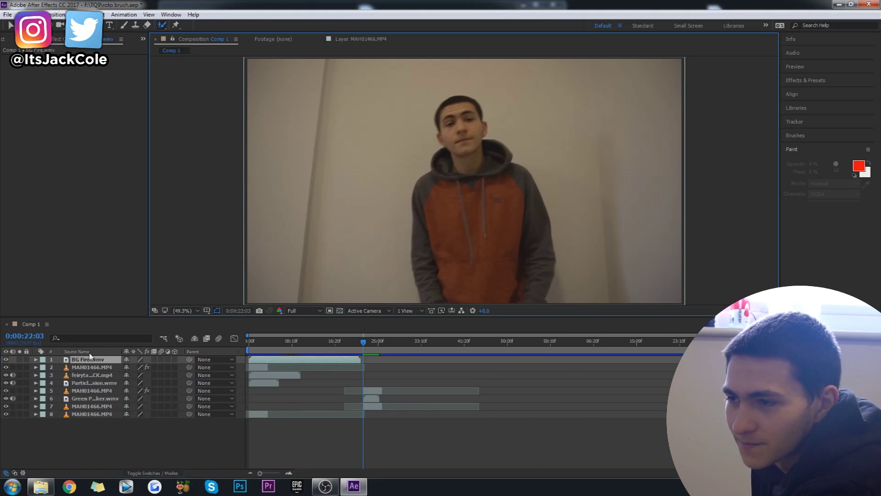
{"action": "left_click_drag", "start_coordinate": [97, 360], "coordinate": [100, 397]}
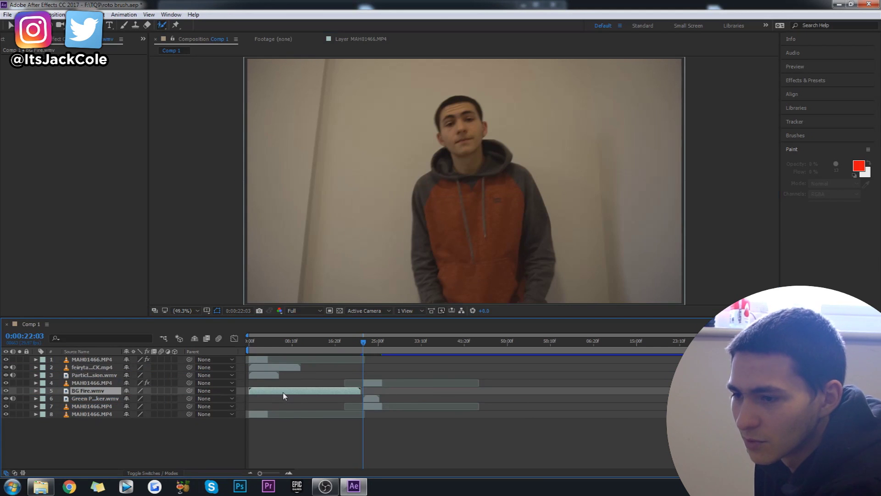
{"action": "left_click_drag", "start_coordinate": [284, 396], "coordinate": [394, 405]}
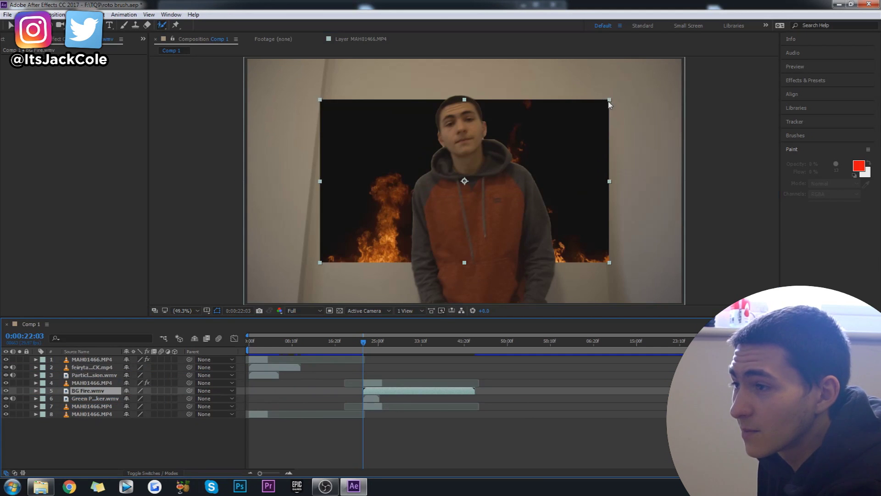
{"action": "left_click_drag", "start_coordinate": [610, 104], "coordinate": [720, 57]}
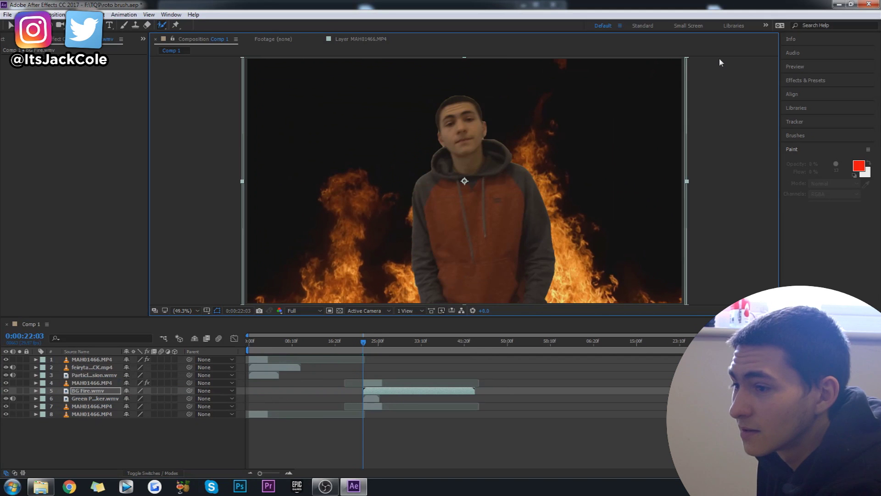
- Set BG Fire's blending mode to Add and delete the green particles layer
{"action": "right_click", "coordinate": [382, 391]}
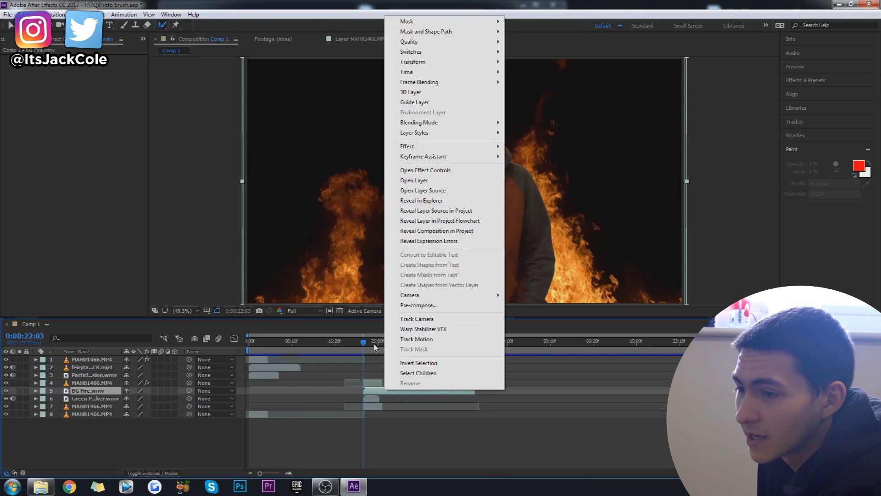
{"action": "mouse_move", "coordinate": [486, 122]}
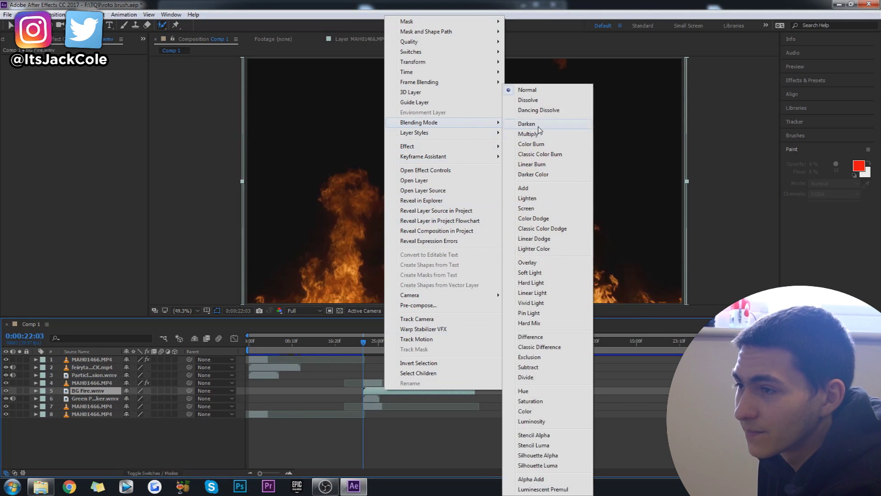
{"action": "left_click", "coordinate": [524, 188]}
{"action": "left_click", "coordinate": [378, 396]}
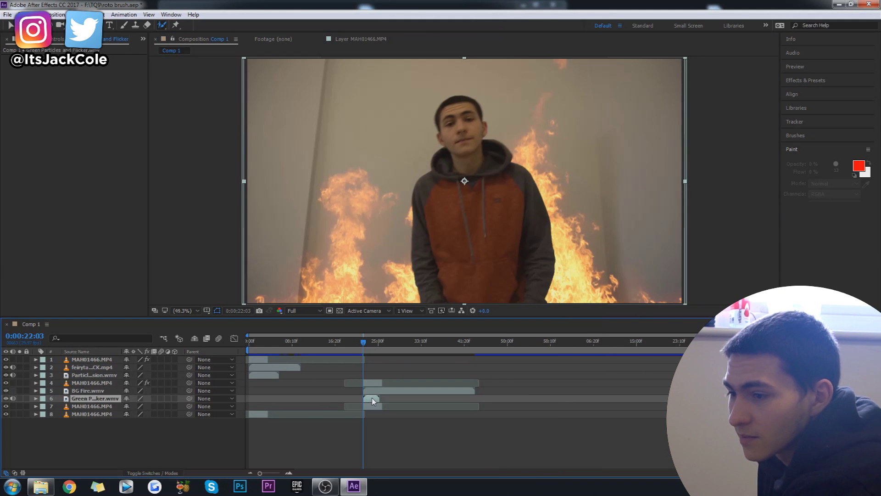
{"action": "key", "text": "Delete"}
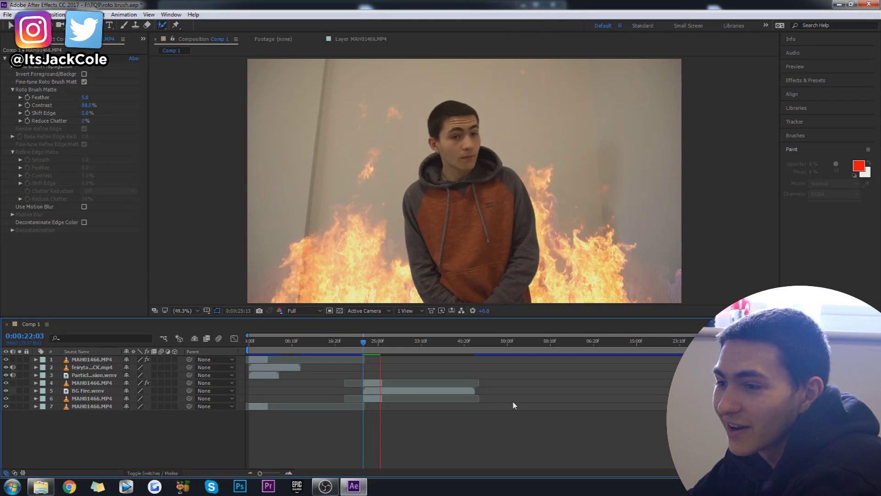
{"action": "key", "text": "space"}
{"action": "left_click", "coordinate": [363, 342]}
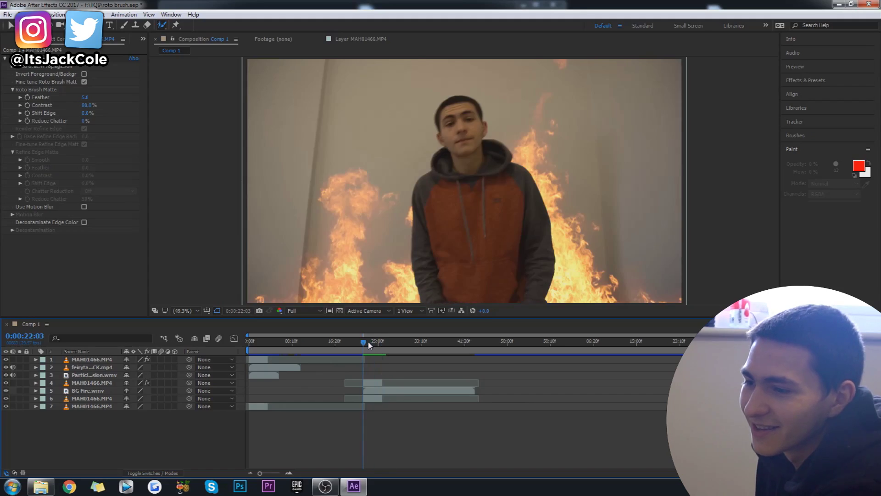